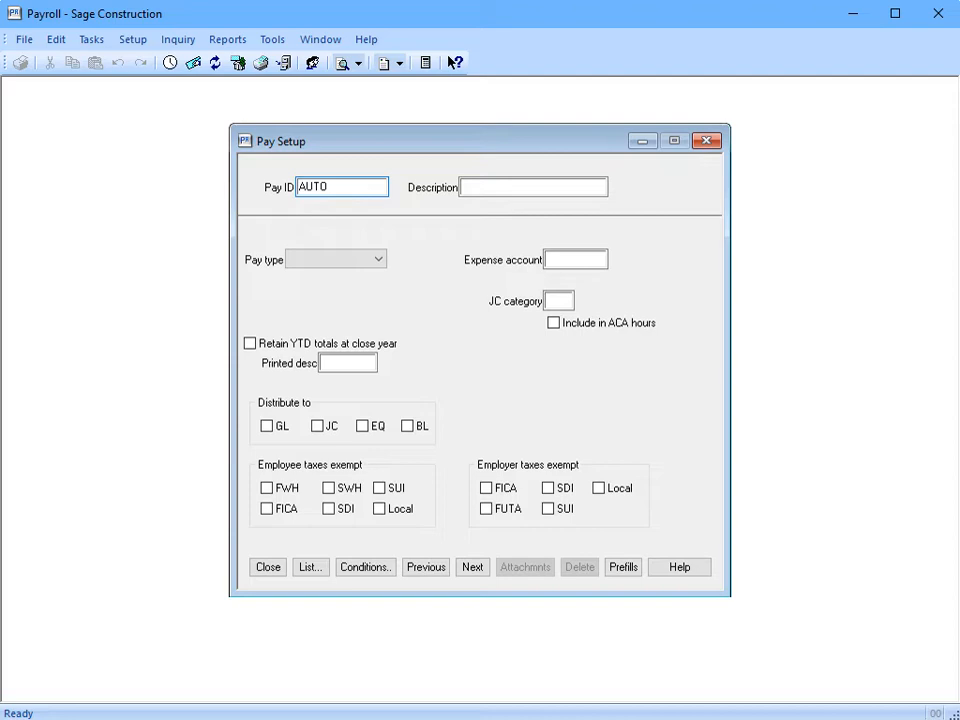
# Define pay ID AUTO as Company Car with pay type Other, In/Out enabled, printed description AUTO and expense account 6005
pyautogui.press('Tab')
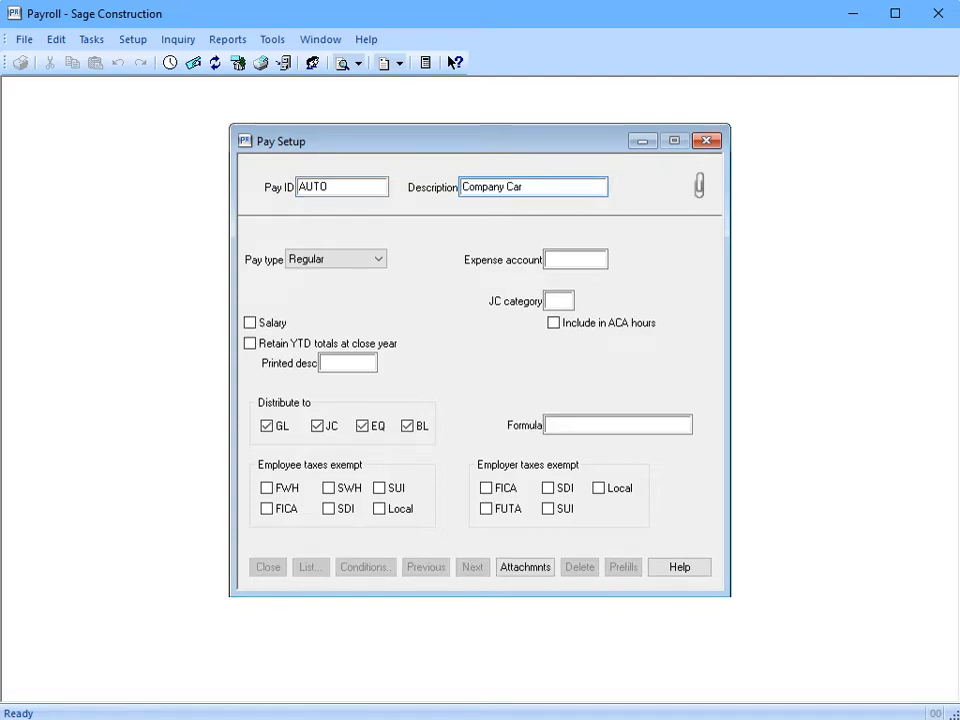
pyautogui.click(376, 259)
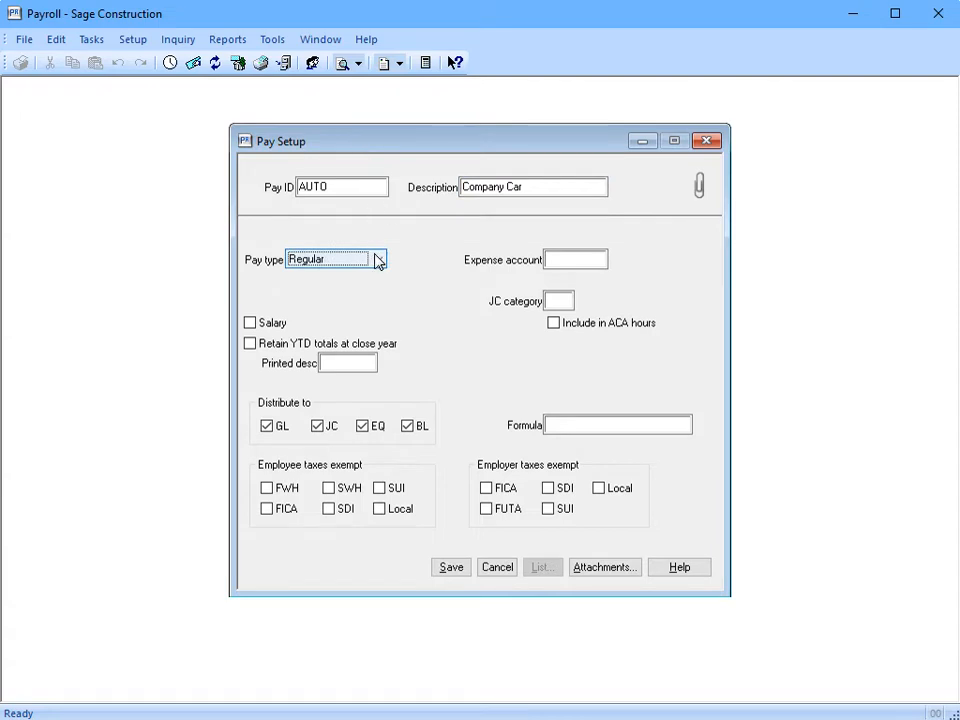
pyautogui.click(378, 260)
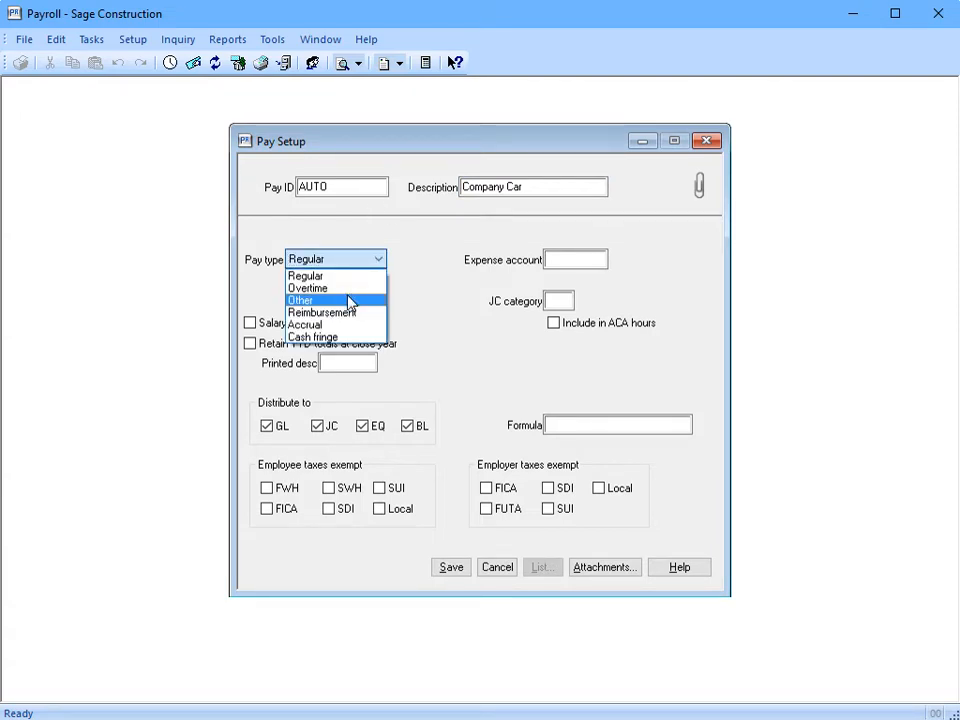
pyautogui.click(349, 301)
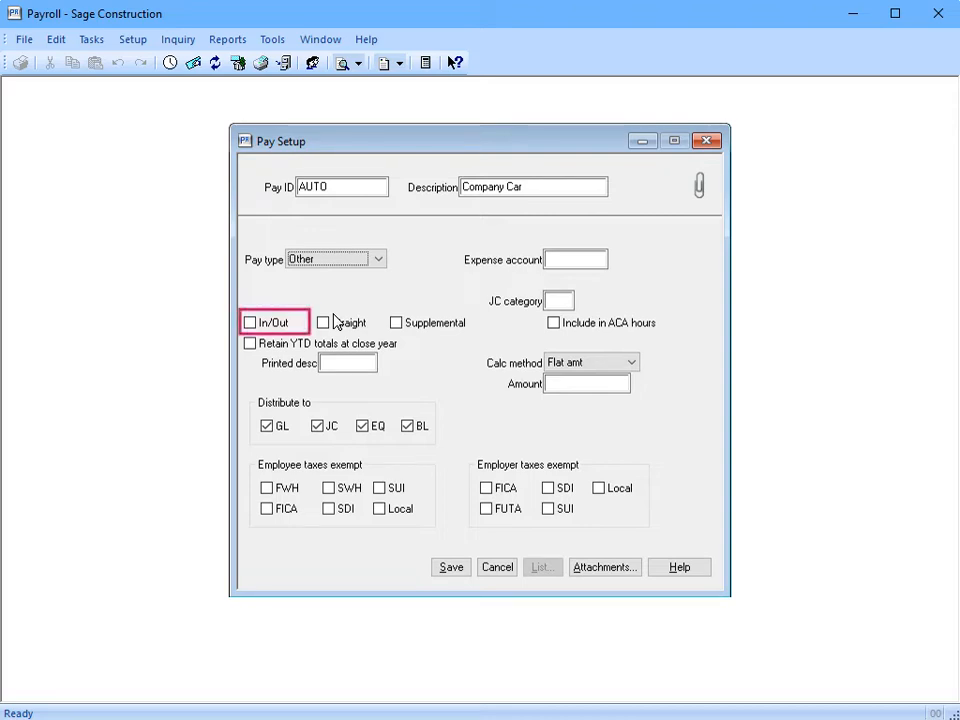
pyautogui.click(251, 323)
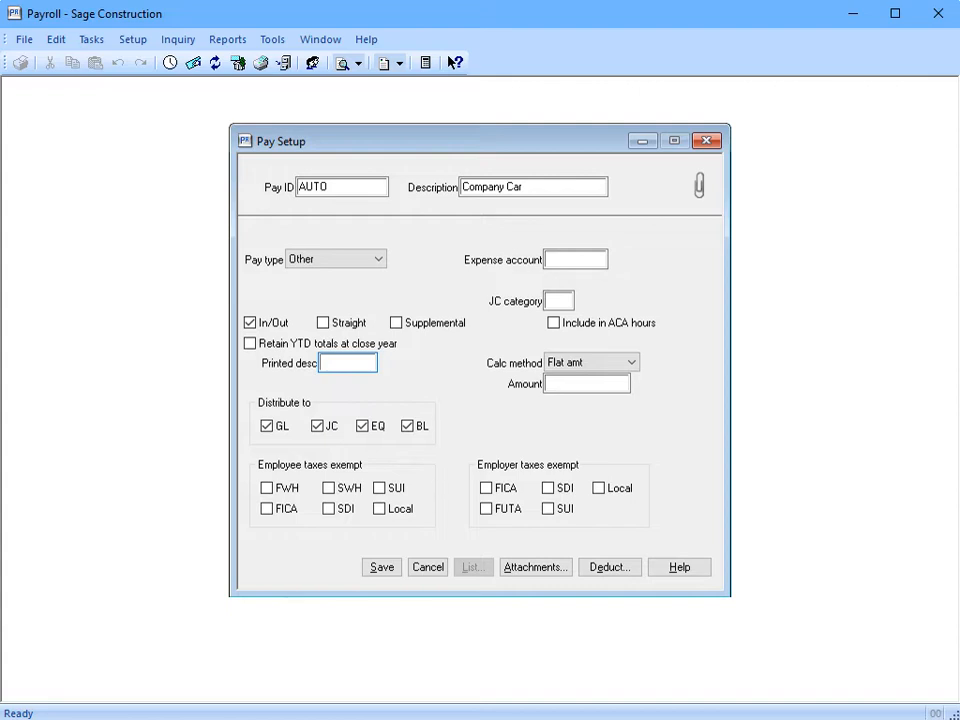
pyautogui.write('AUTO')
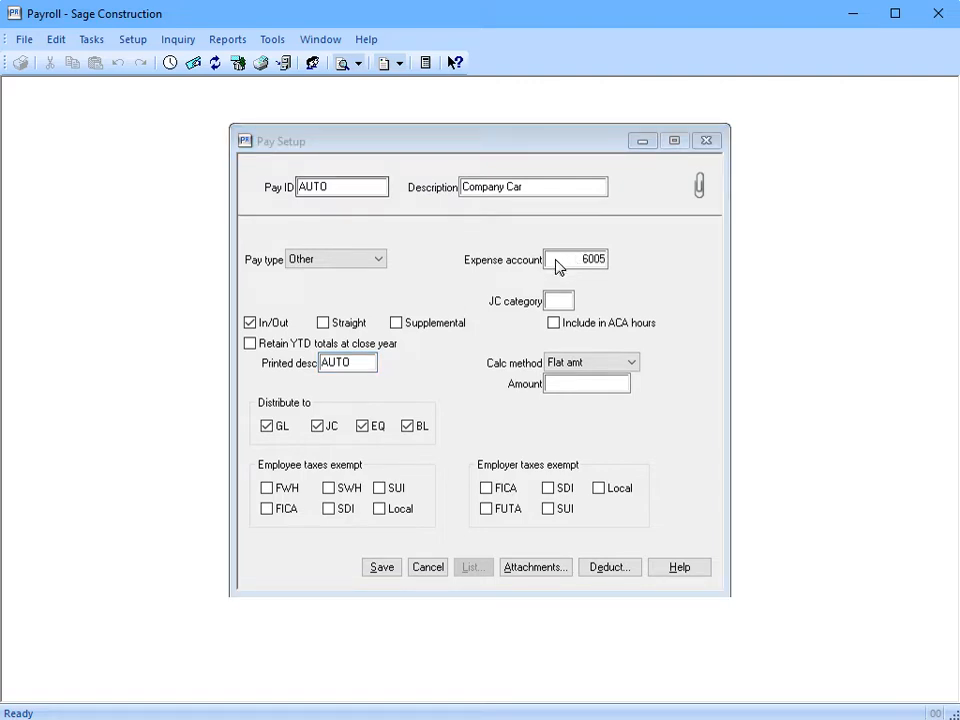
pyautogui.press('Tab')
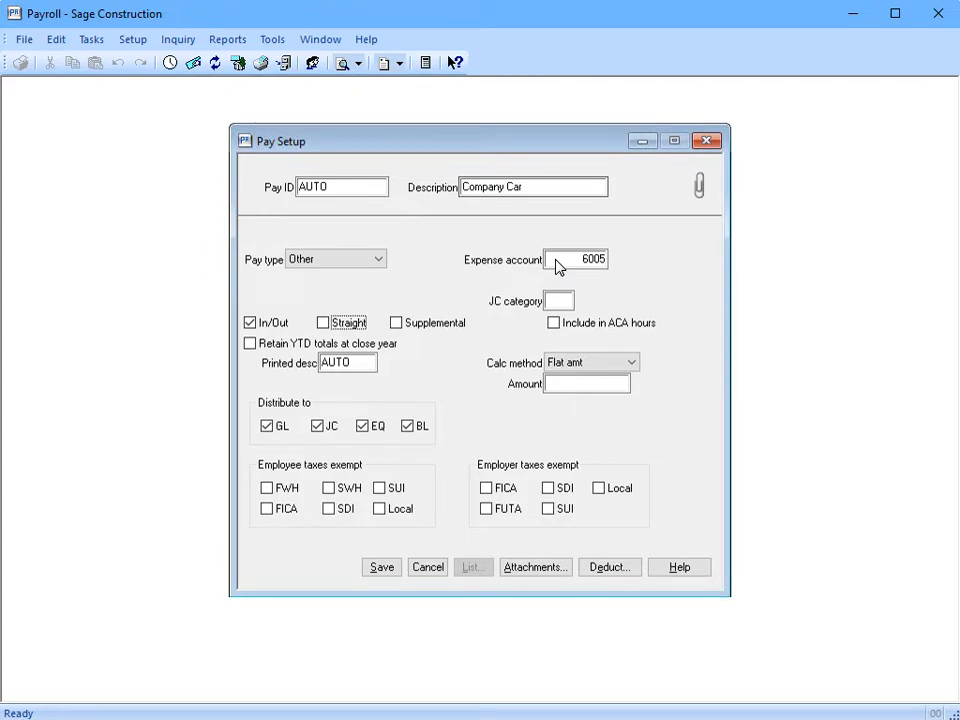
# Set the In/Out deduction's liability account to 2301, then save the AUTO pay and close its setup
pyautogui.click(585, 570)
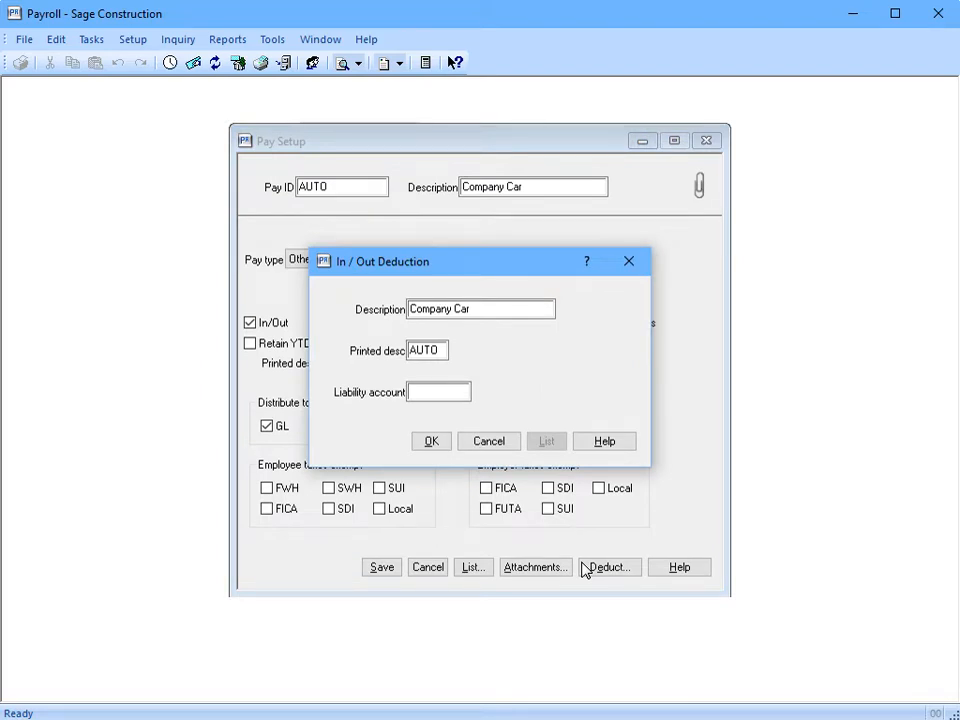
pyautogui.click(415, 393)
pyautogui.write('2301')
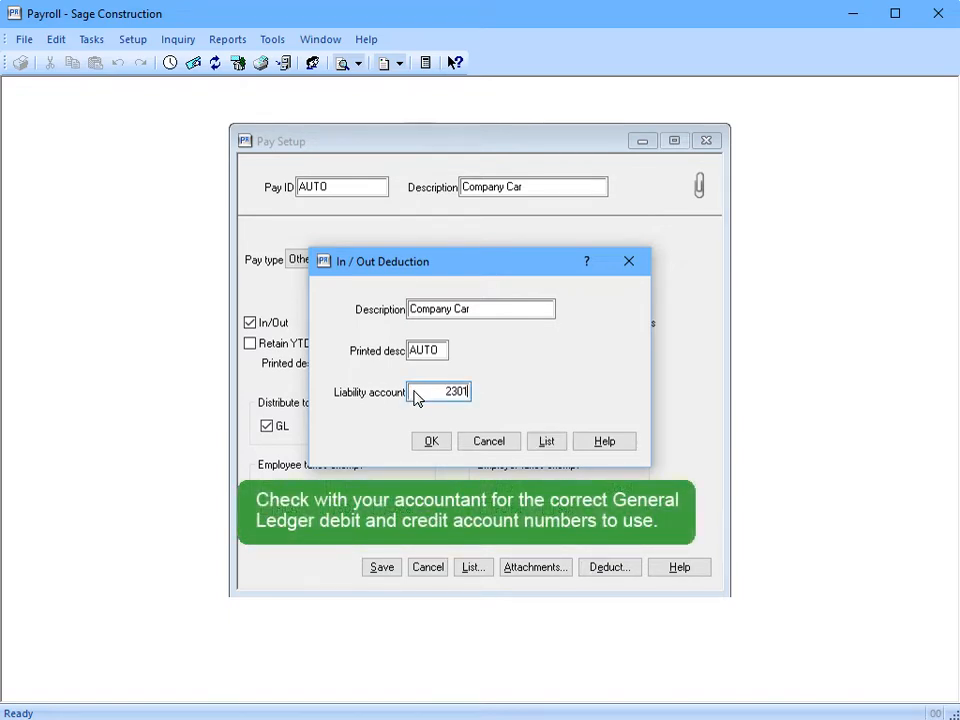
pyautogui.click(433, 441)
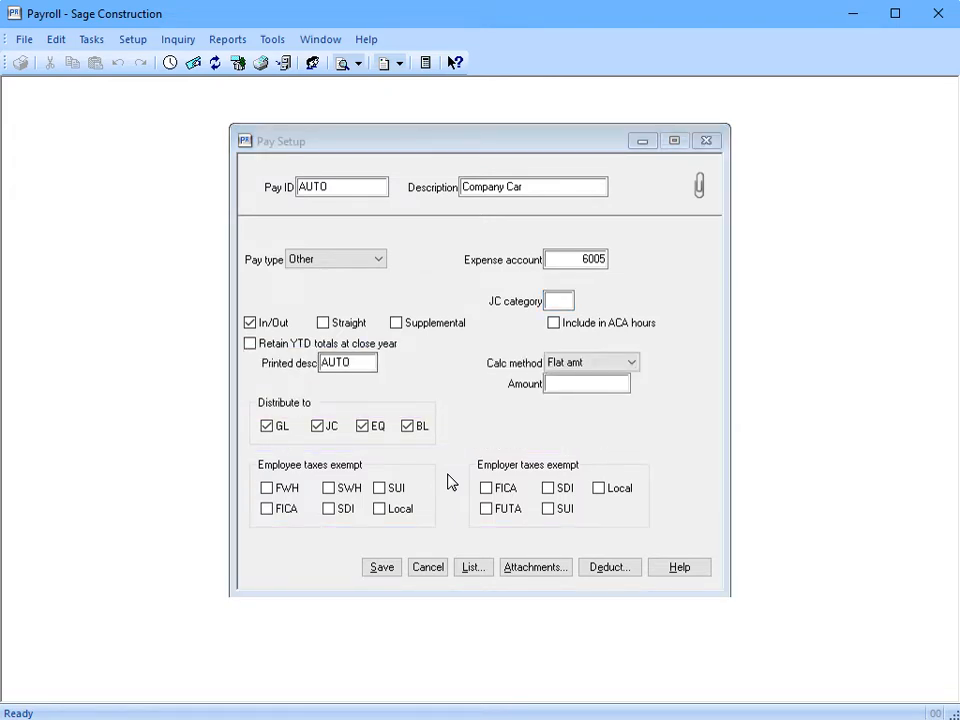
pyautogui.click(382, 567)
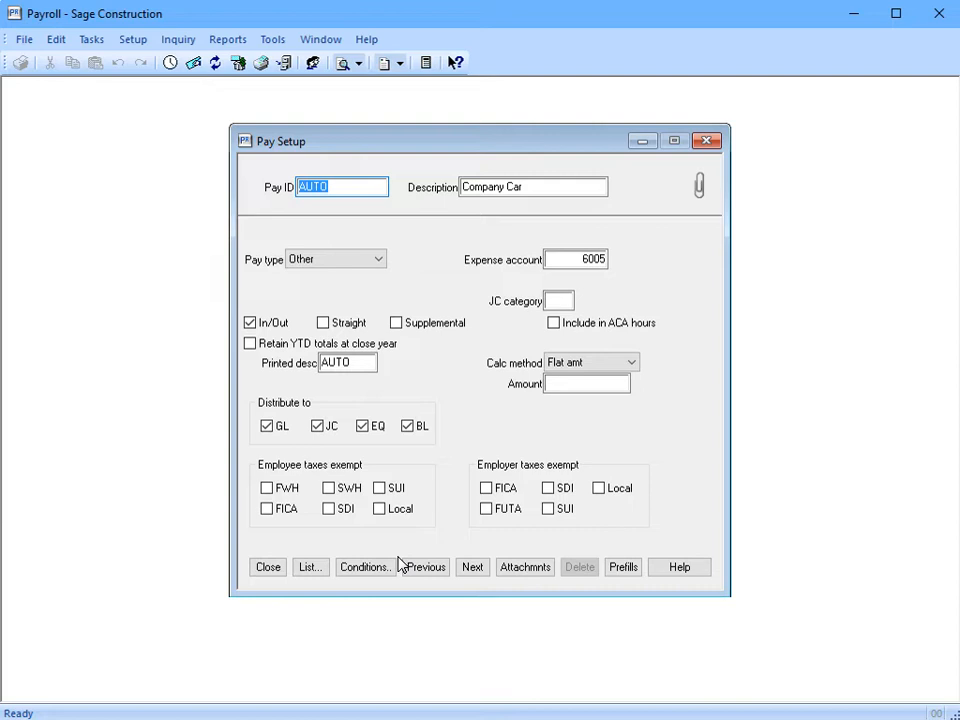
pyautogui.click(256, 564)
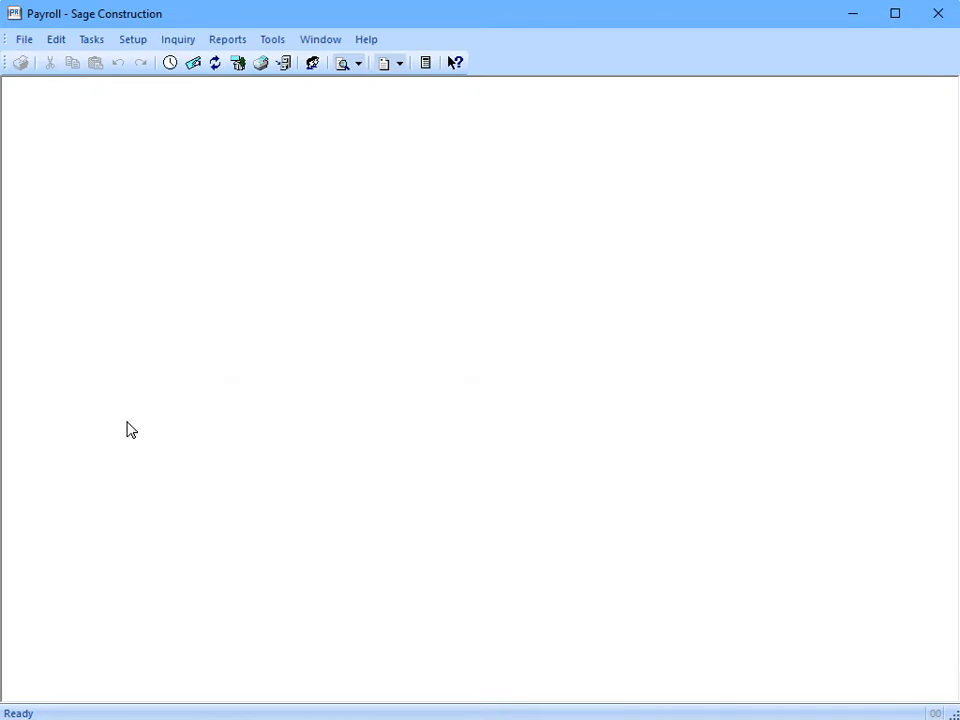
# Start entering checks using the STANDARD time entry view, leaving the period begin date blank
pyautogui.click(88, 43)
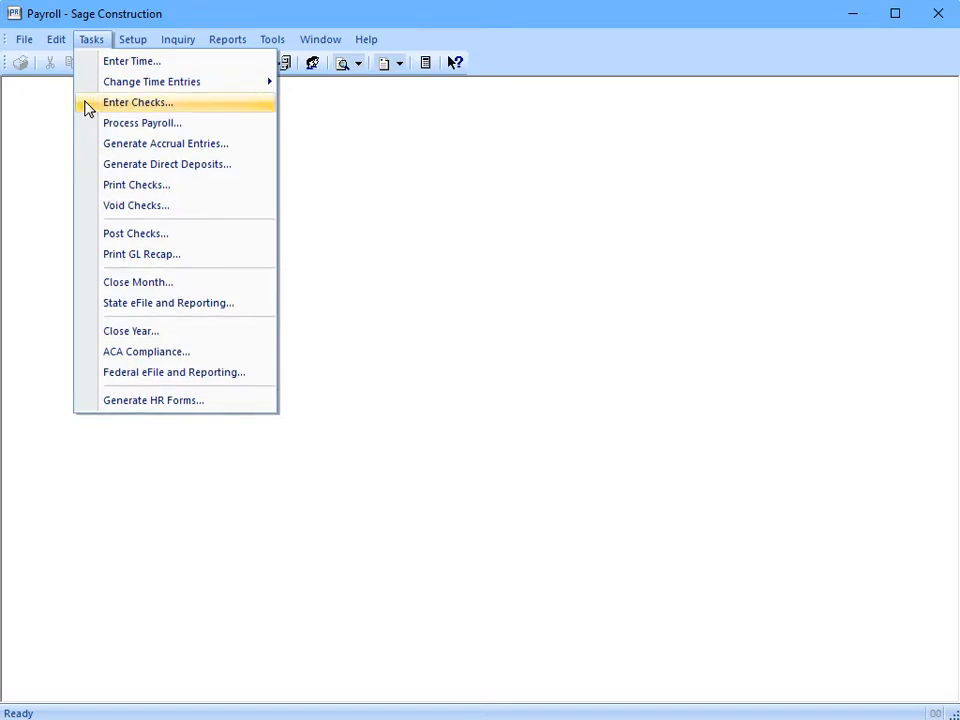
pyautogui.click(88, 108)
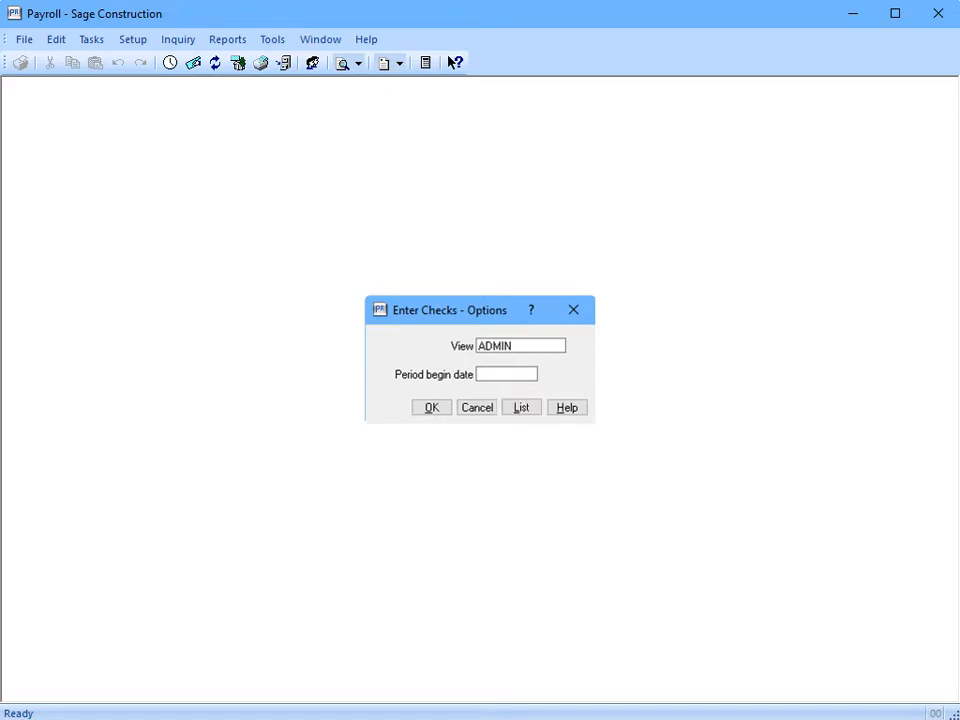
pyautogui.click(521, 407)
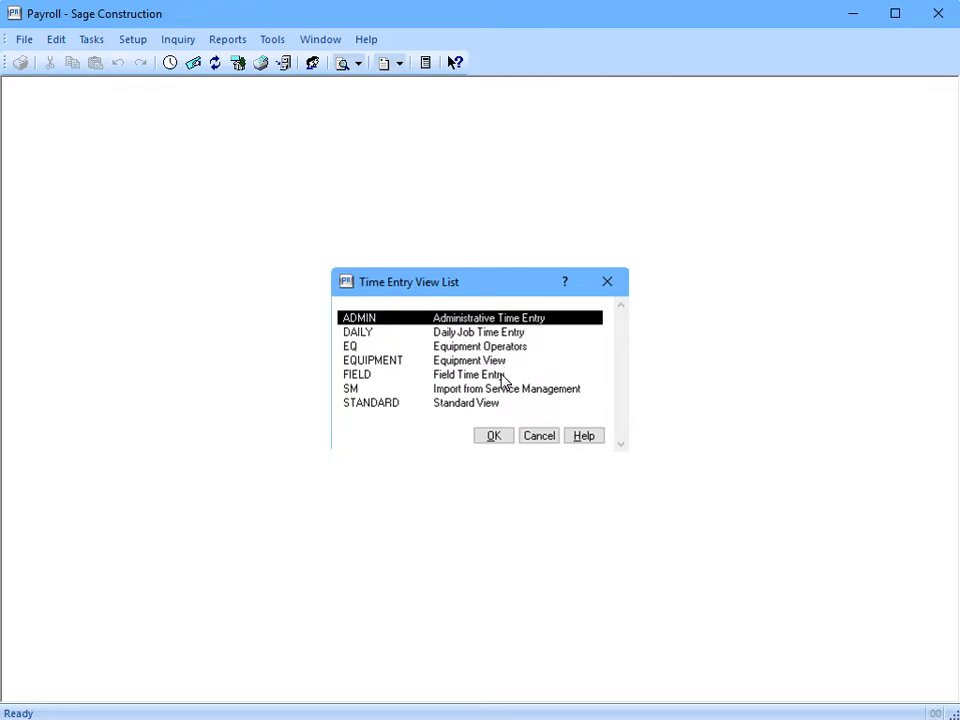
pyautogui.click(503, 402)
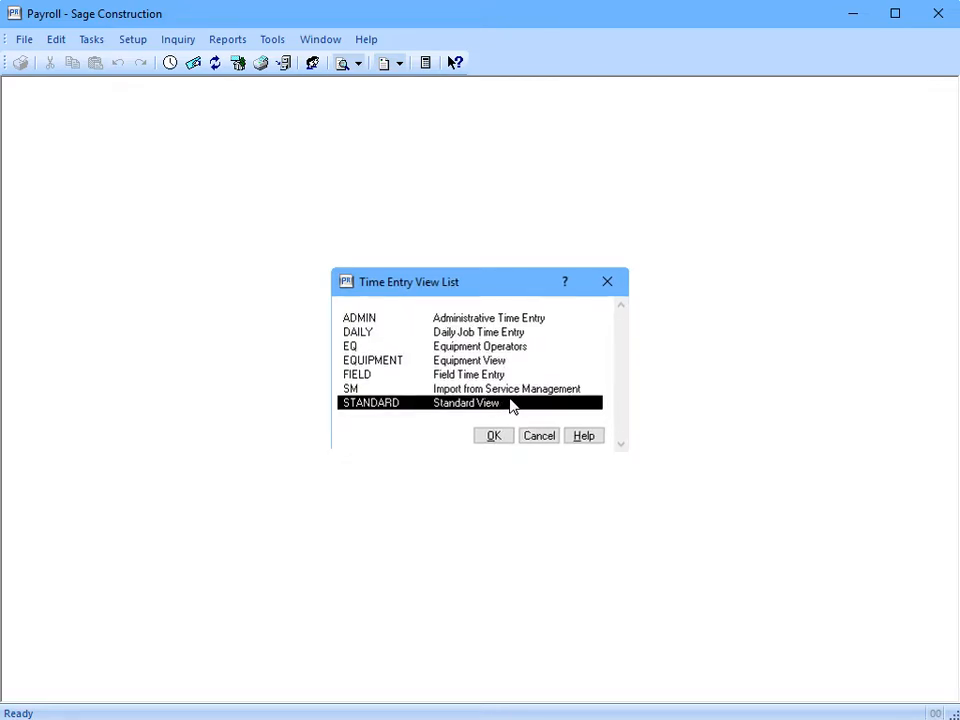
pyautogui.click(502, 436)
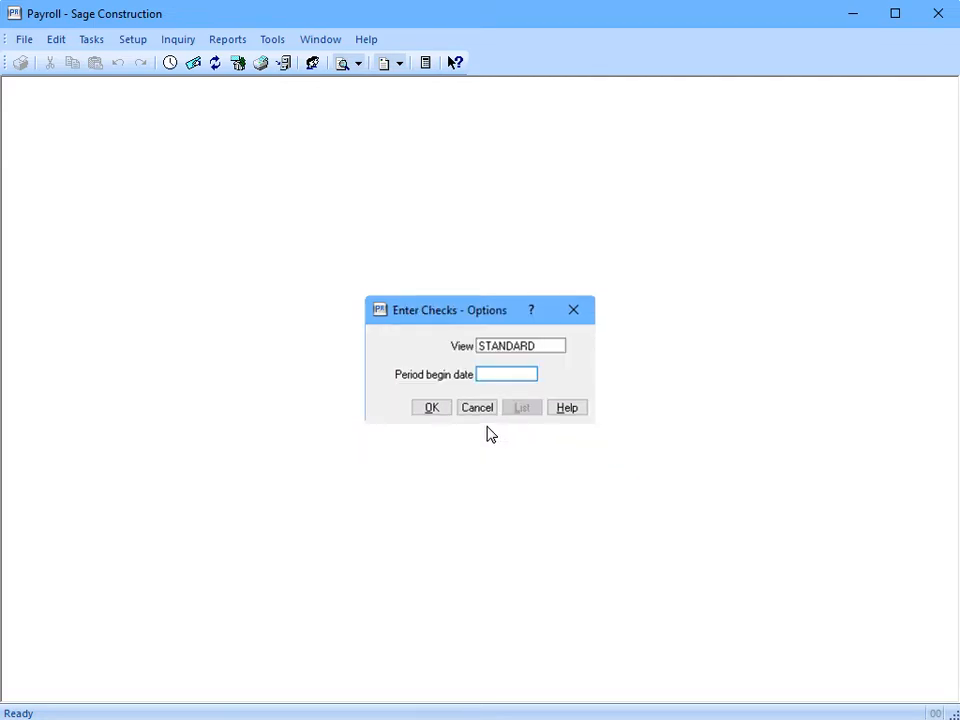
pyautogui.click(421, 405)
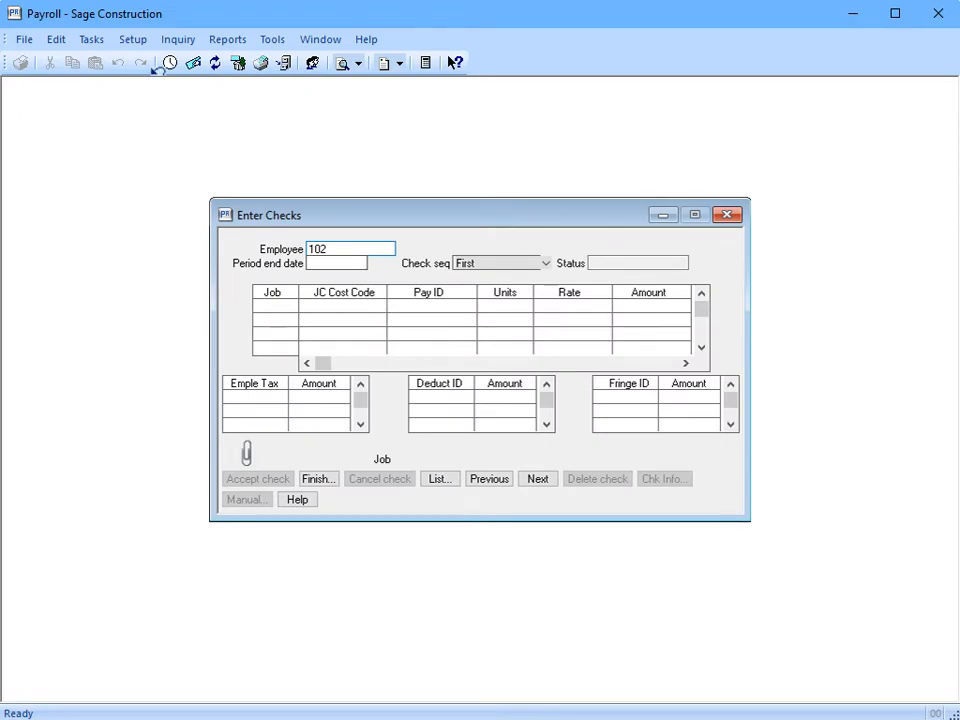
# Start a check for the employee by number with period end date 12/31 and a REG pay line of 40 units
pyautogui.press('Tab')
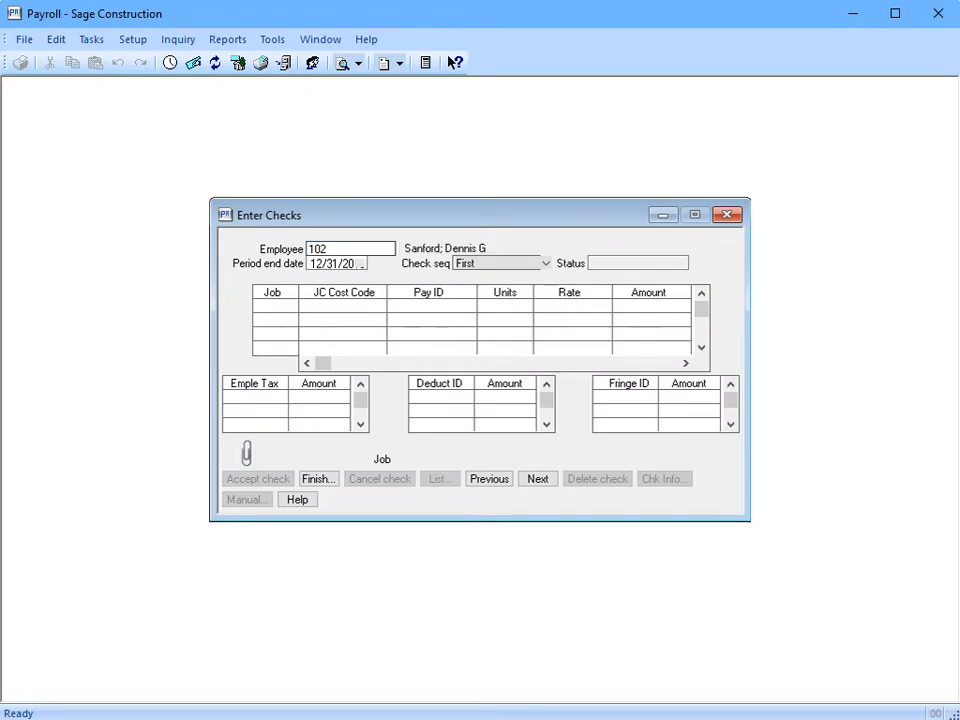
pyautogui.press('Tab')
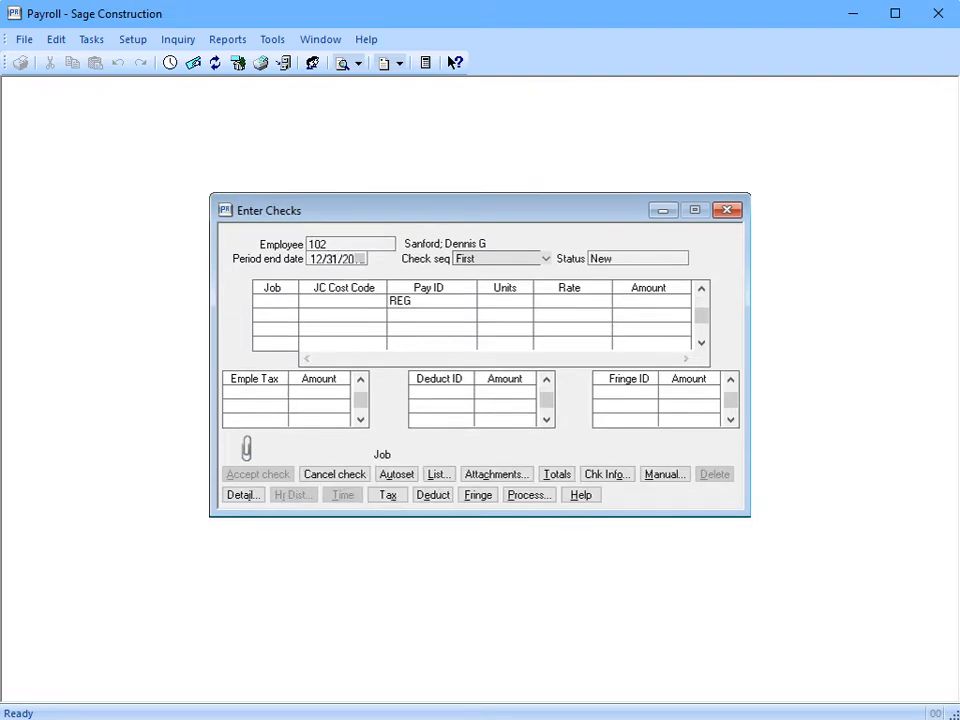
pyautogui.press('Tab')
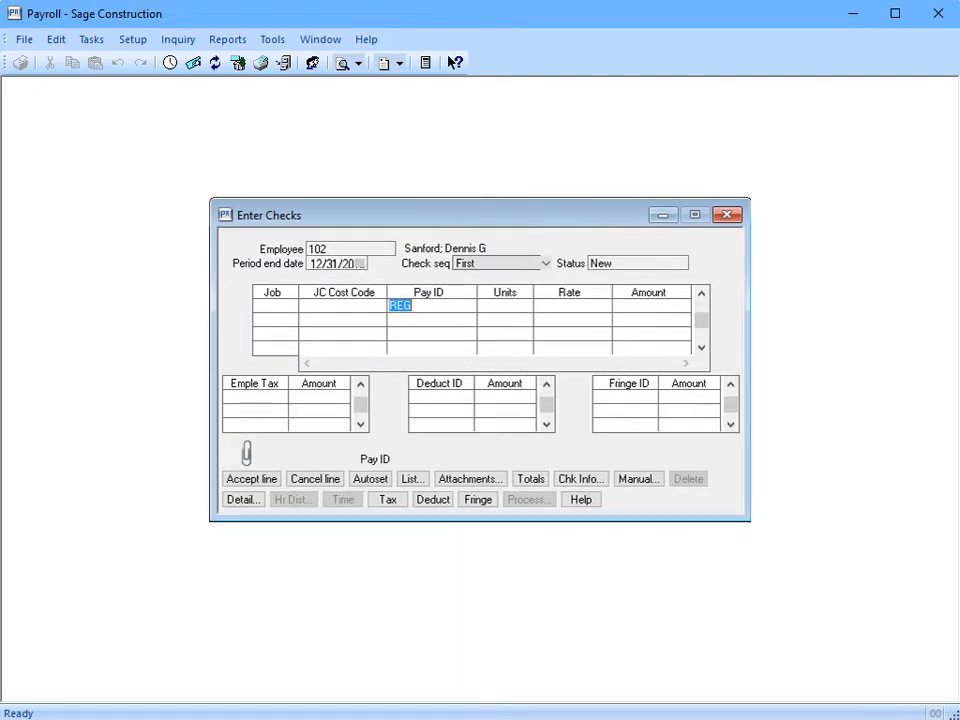
pyautogui.press('Tab')
pyautogui.write('40')
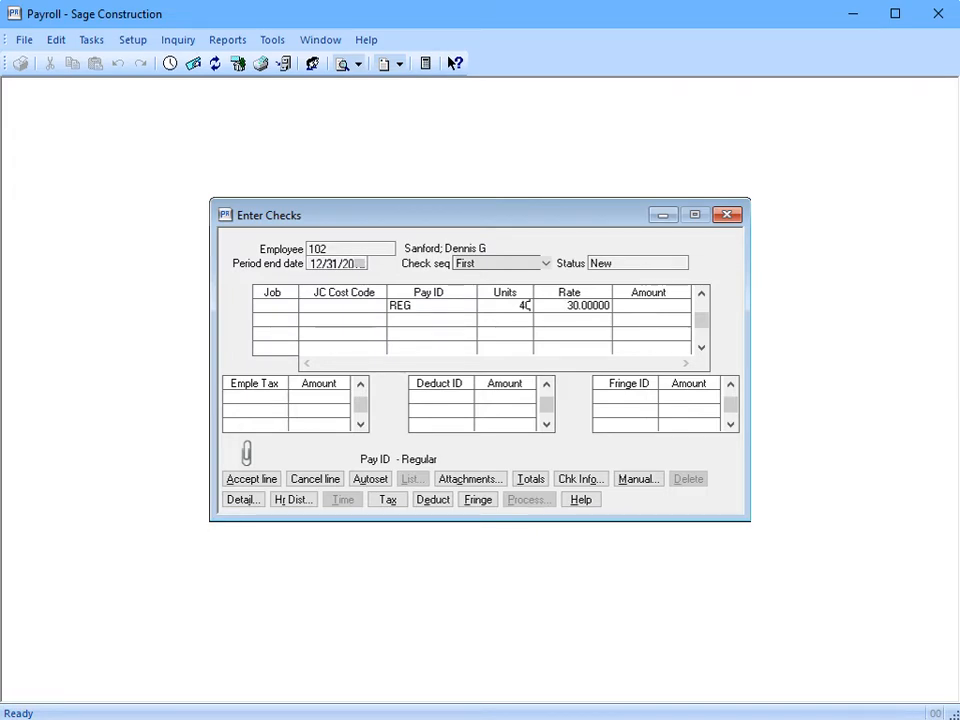
pyautogui.press('Tab')
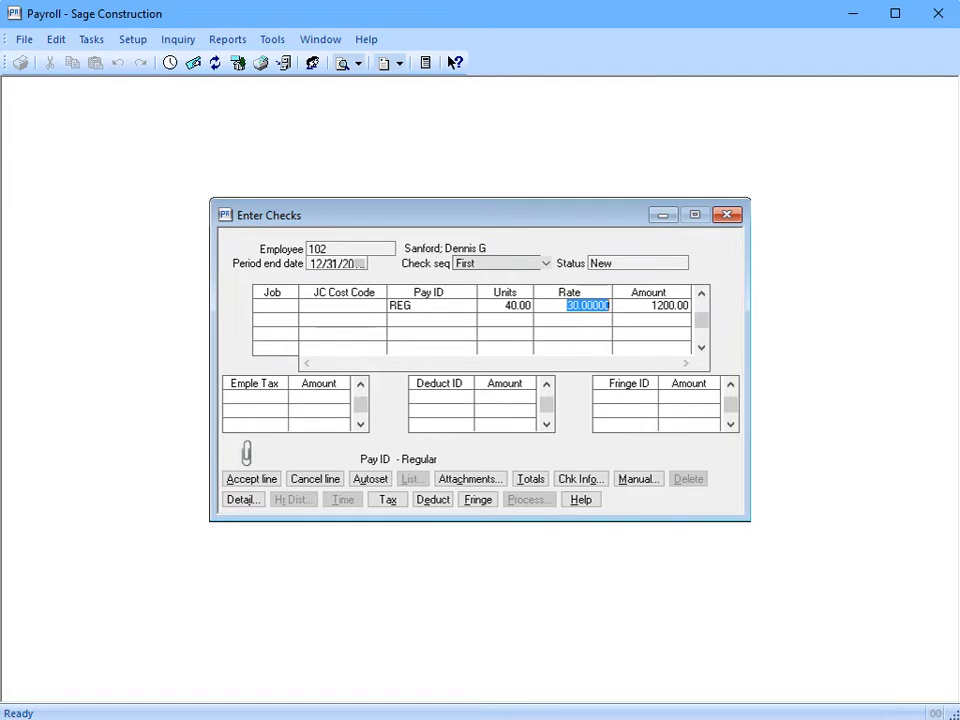
pyautogui.press('Tab')
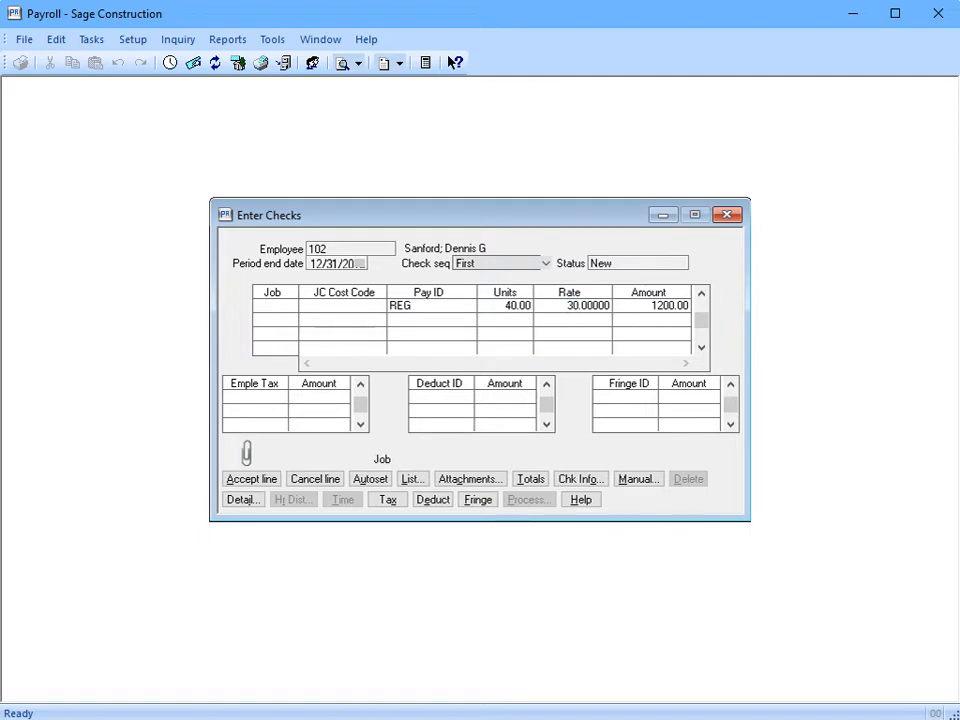
# Add an AUTO pay line with an amount of 100 and process the check with the Check calculation frequency
pyautogui.press('Tab')
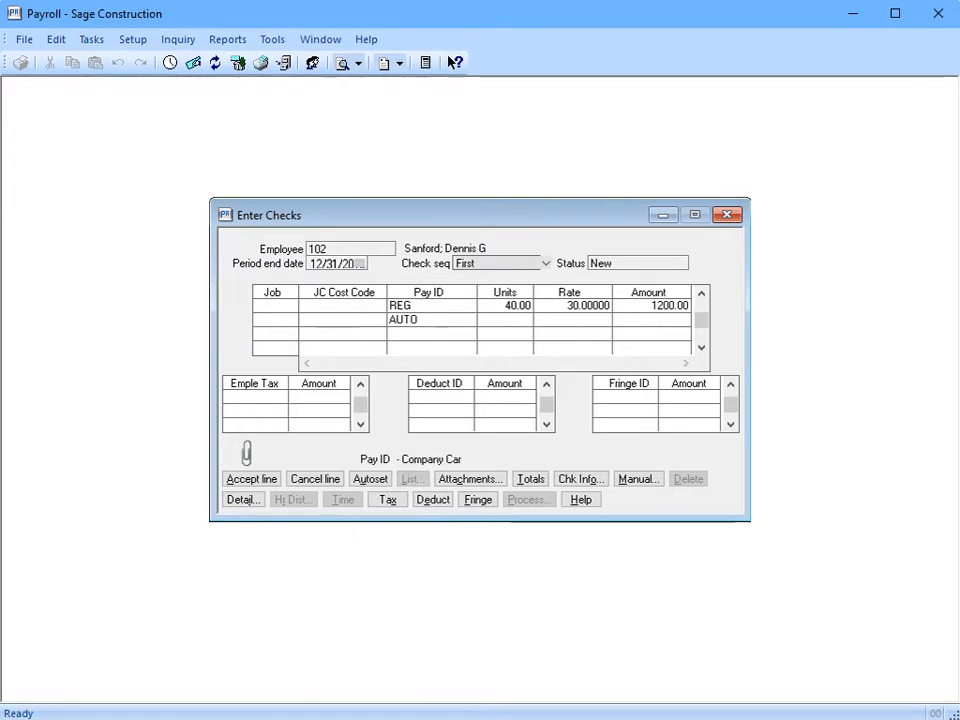
pyautogui.write('100')
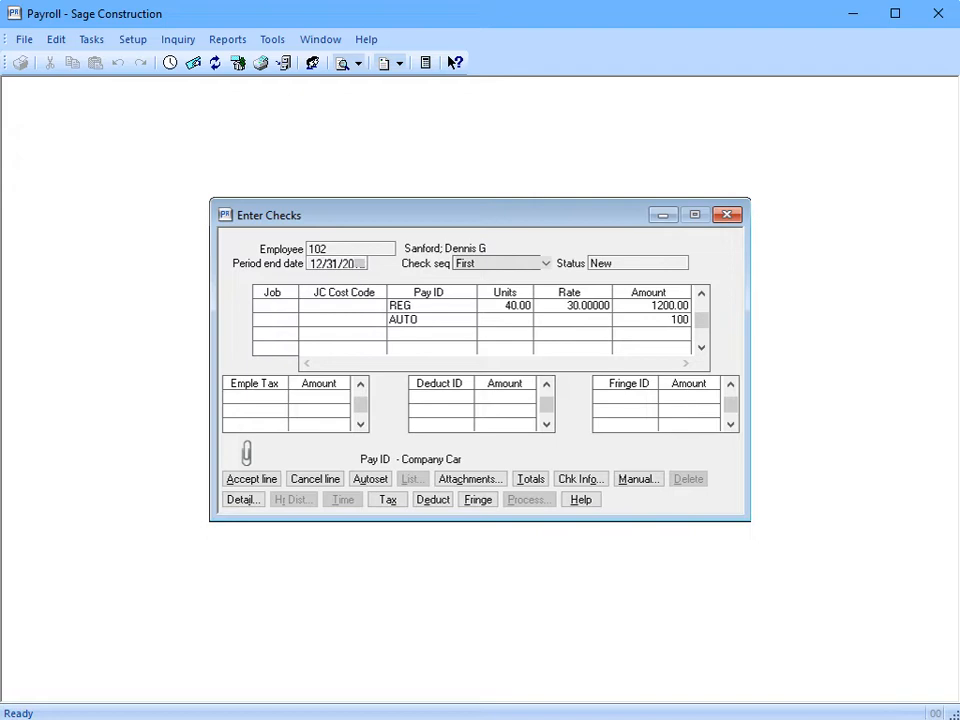
pyautogui.press('Tab')
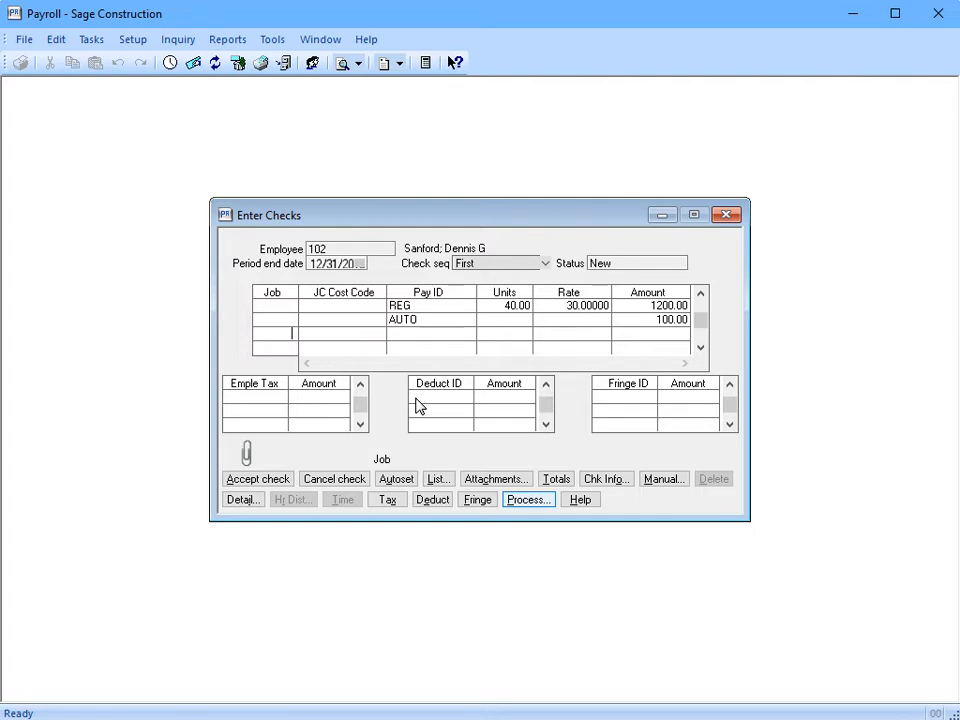
pyautogui.click(549, 494)
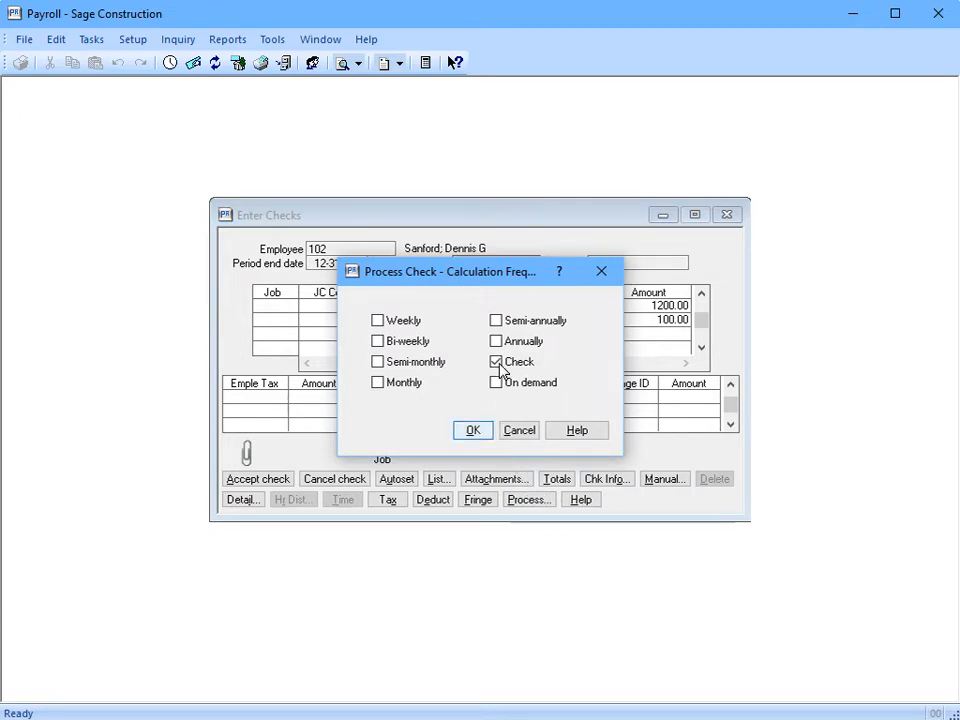
pyautogui.click(470, 430)
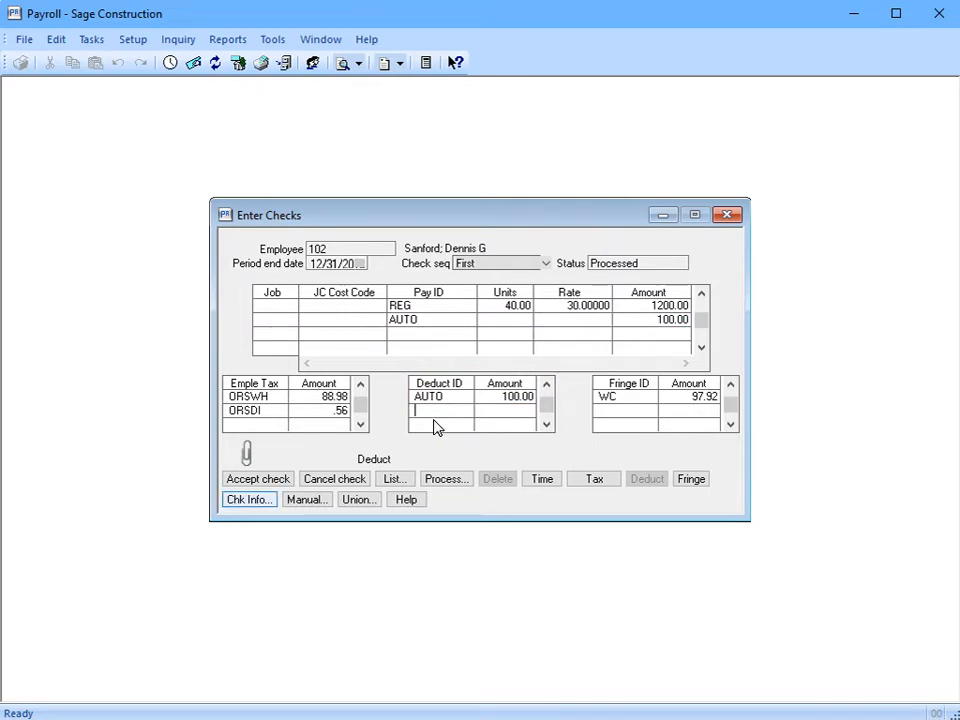
# Review the processed check's information, then accept the check and finish check entry
pyautogui.click(247, 499)
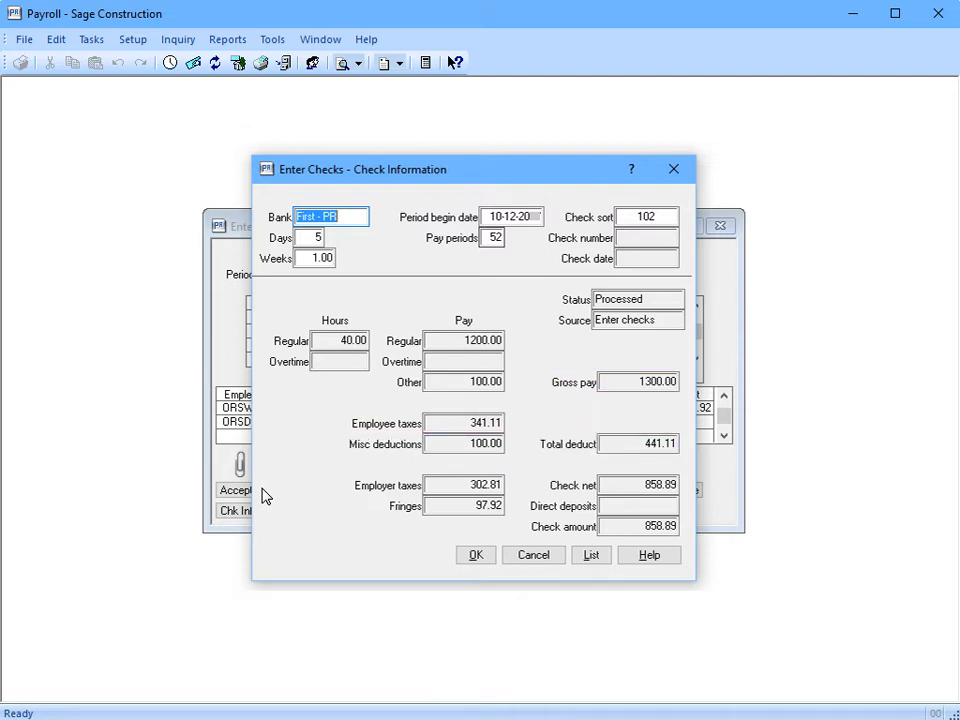
pyautogui.click(463, 556)
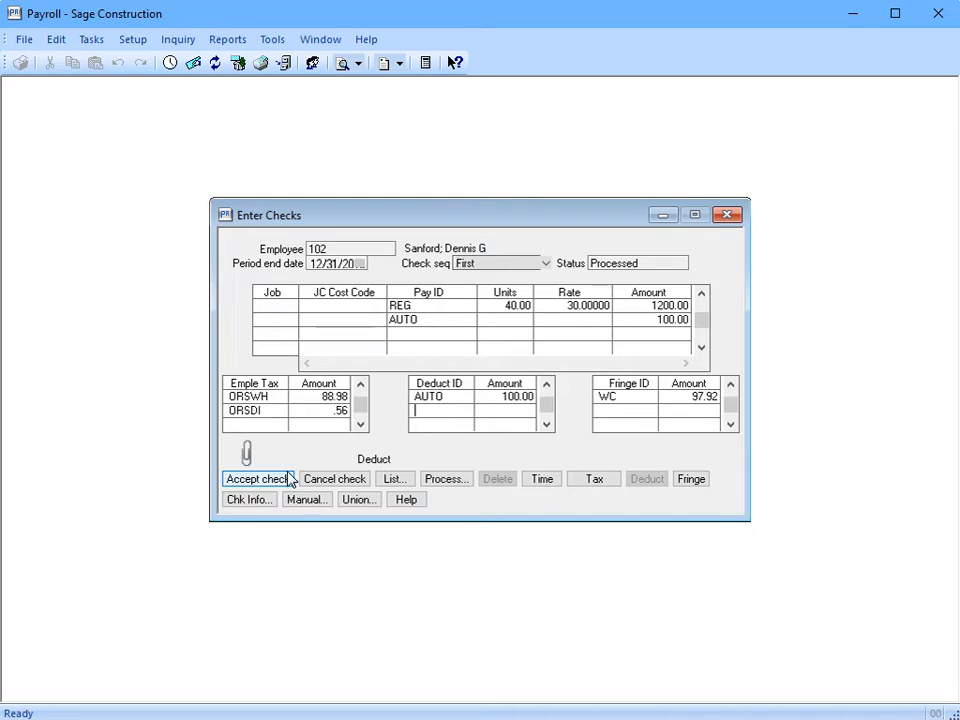
pyautogui.click(256, 479)
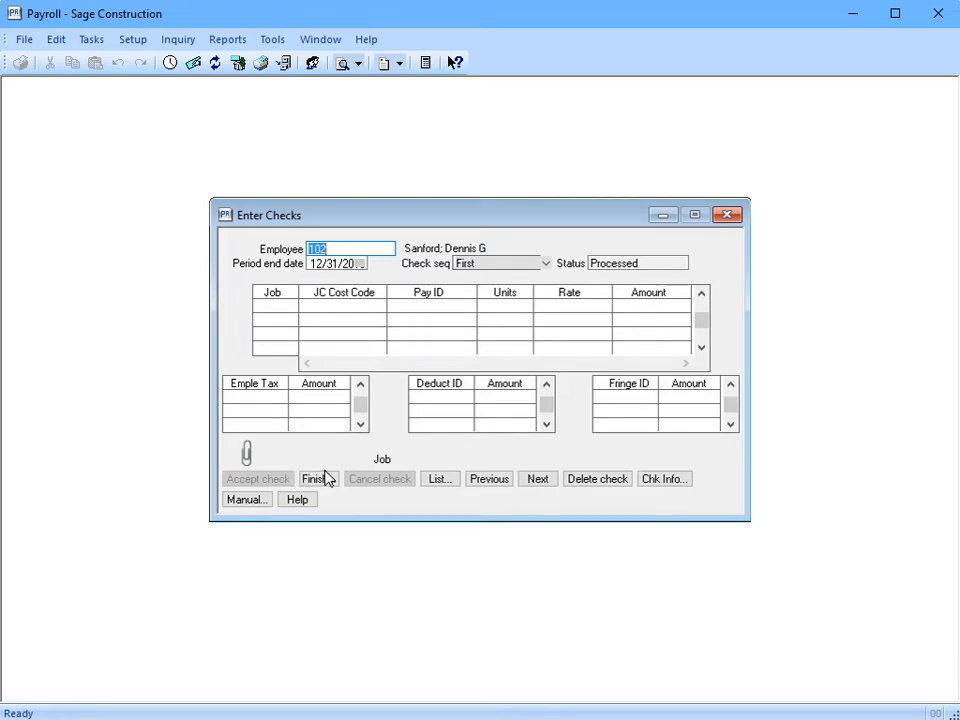
pyautogui.click(326, 479)
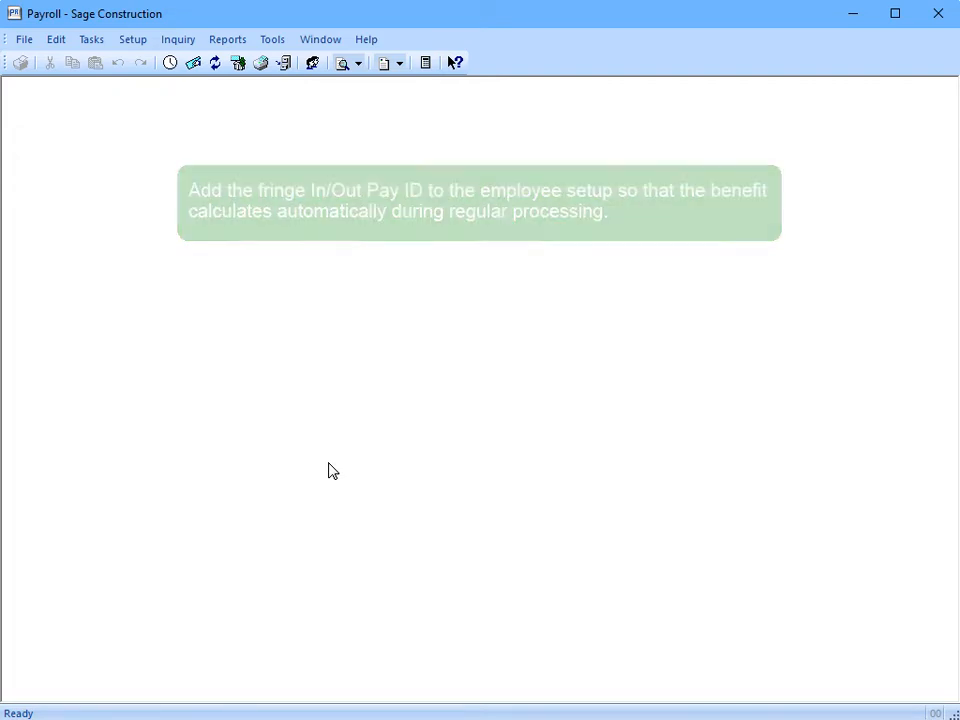
# Open the pays table in the employee's setup record, selecting the employee by number
pyautogui.click(118, 41)
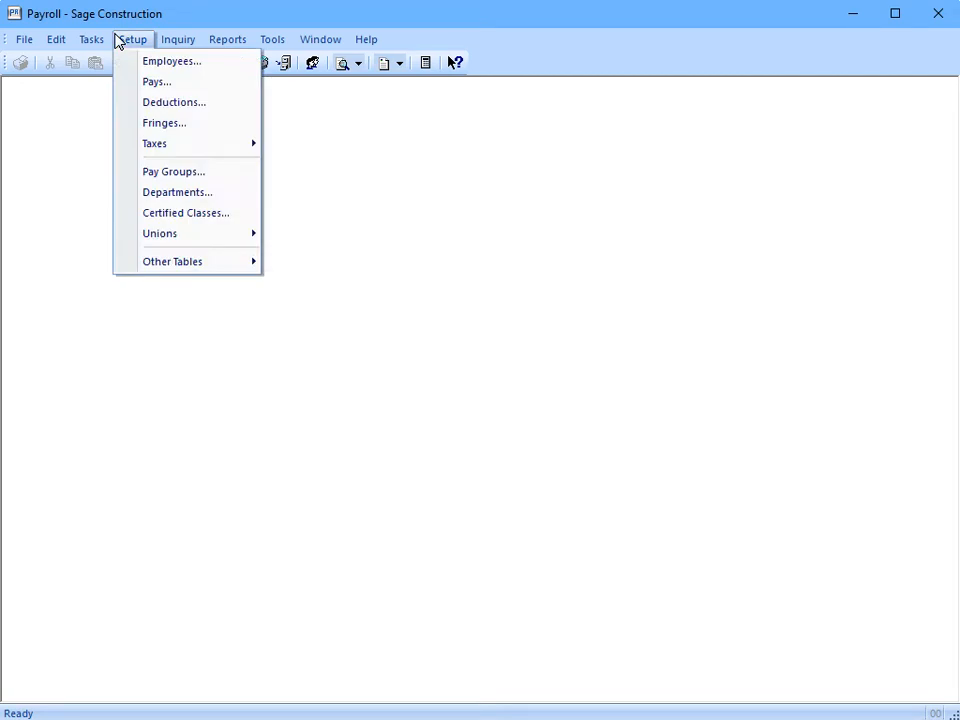
pyautogui.click(229, 62)
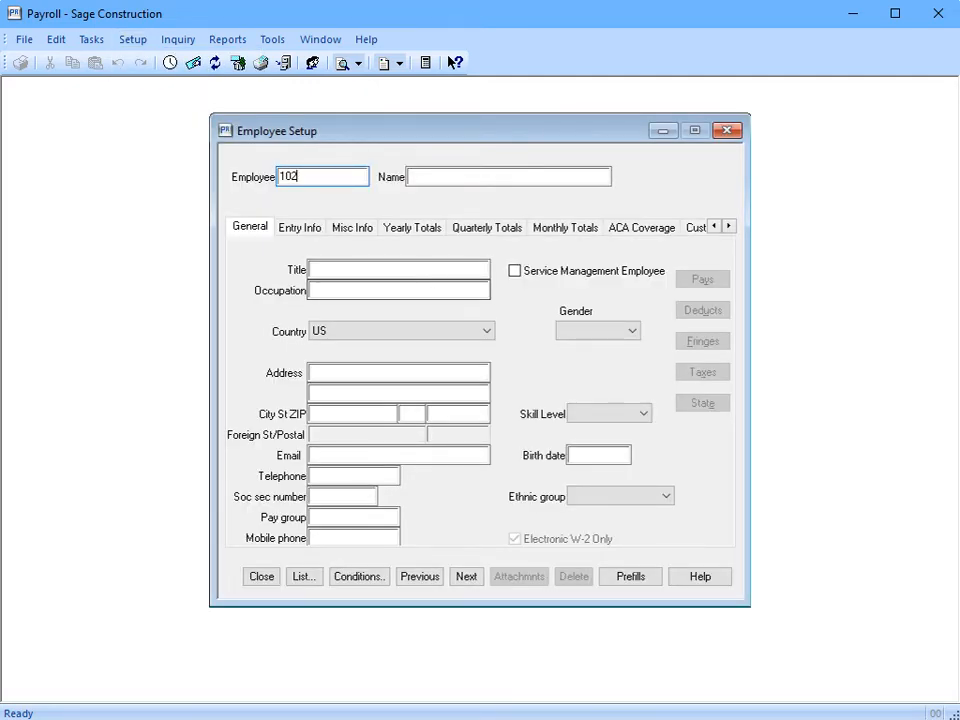
pyautogui.press('Tab')
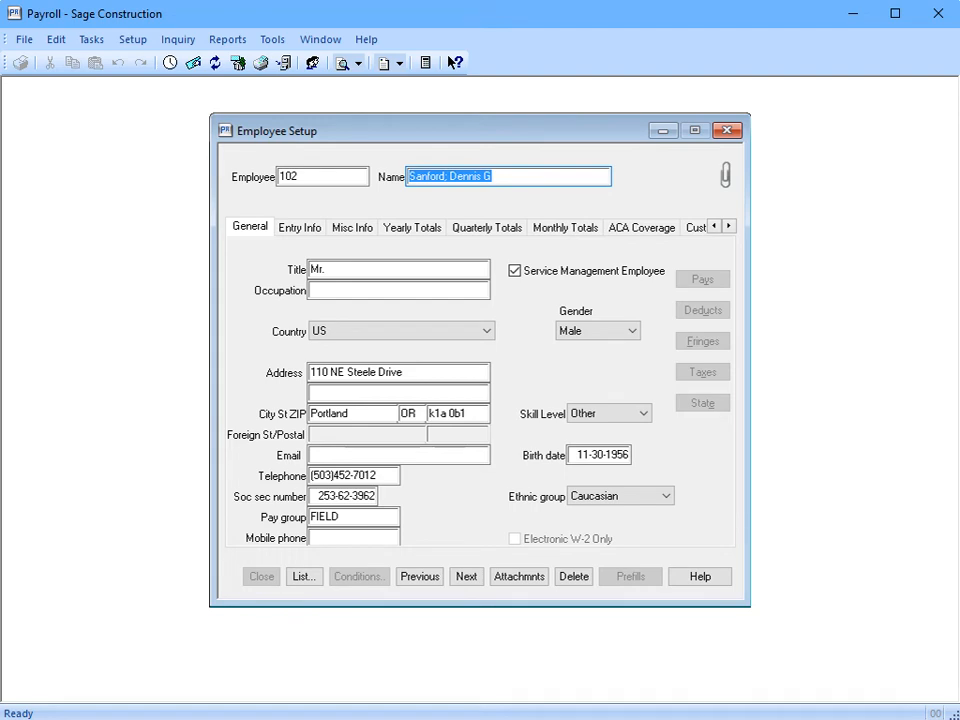
pyautogui.press('Tab')
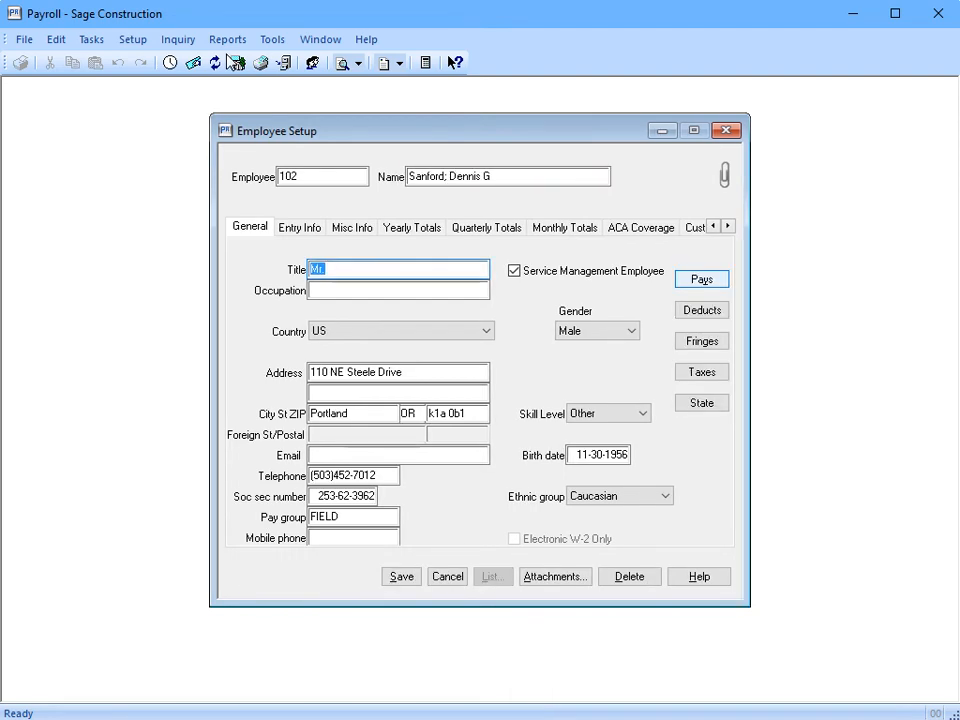
pyautogui.click(712, 283)
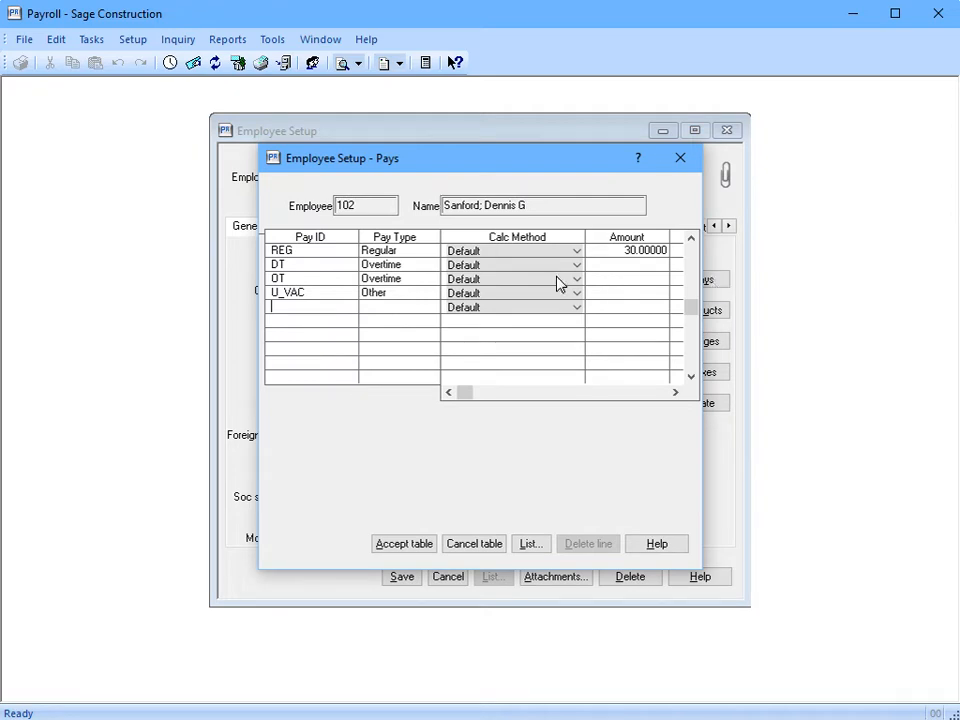
# Add the AUTO pay to the employee's pays with an amount of 100
pyautogui.write('AUTO')
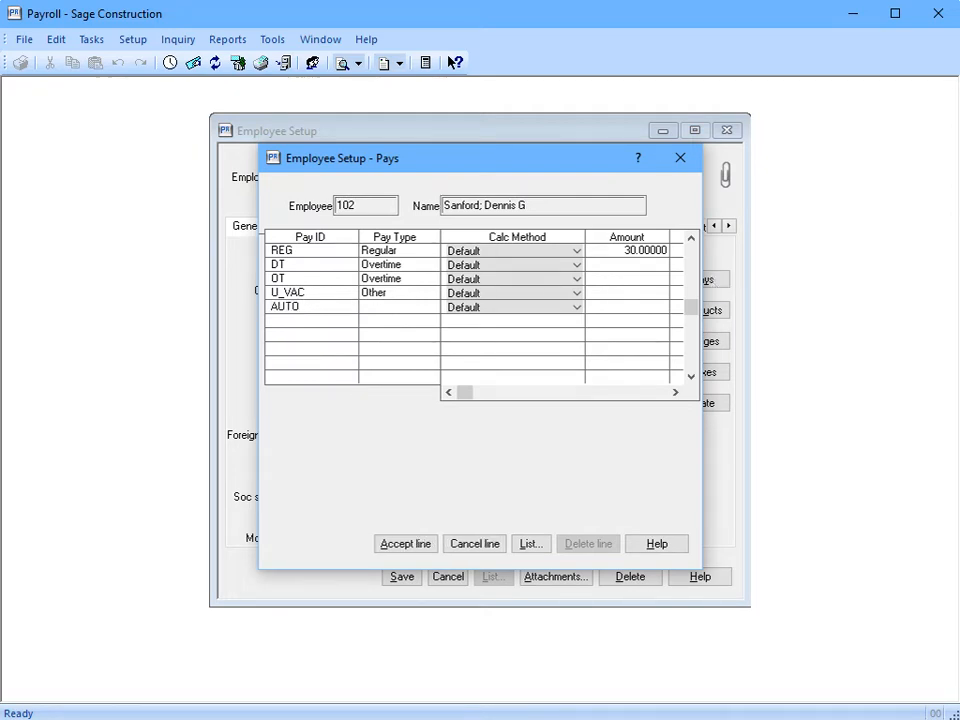
pyautogui.press('Tab')
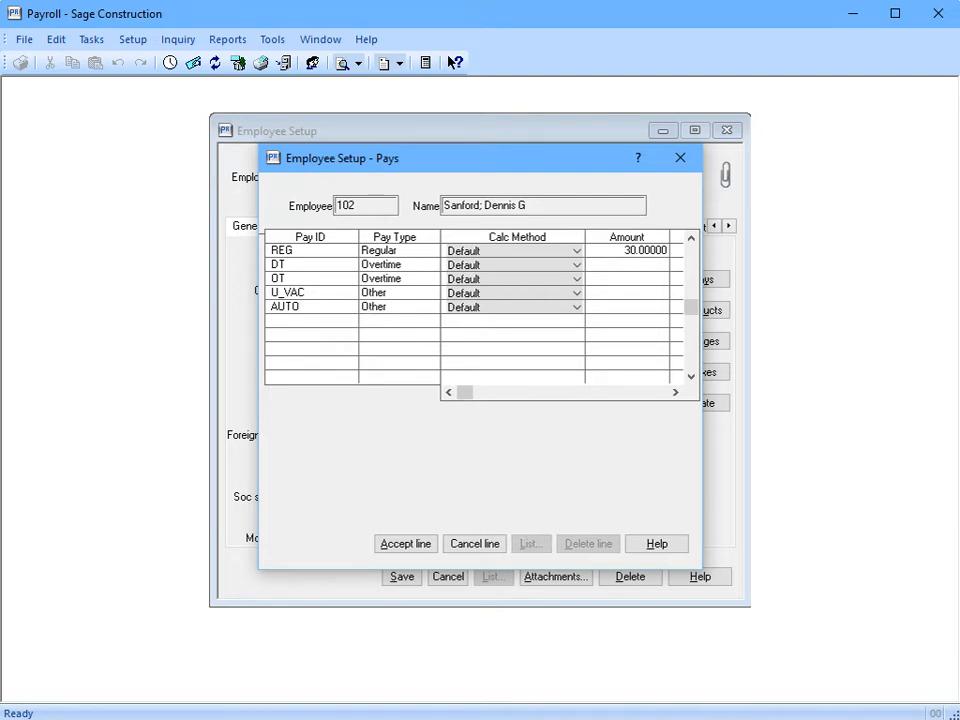
pyautogui.write('100')
pyautogui.press('Tab')
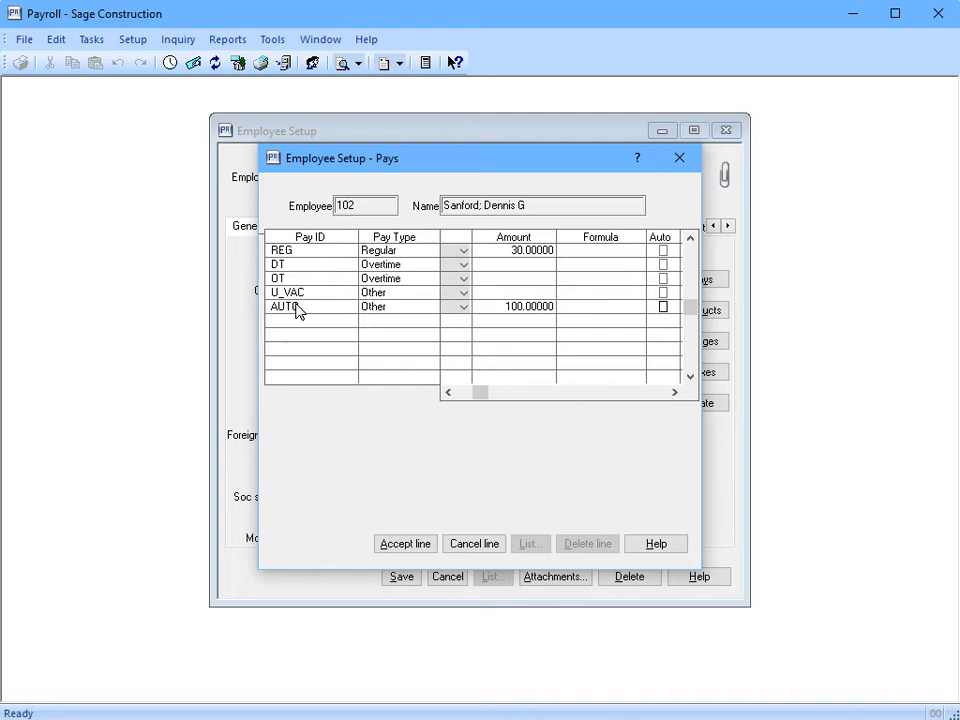
# Make the AUTO pay calculate automatically with the Check frequency, then accept the line and the pays table
pyautogui.click(663, 307)
pyautogui.press('Tab')
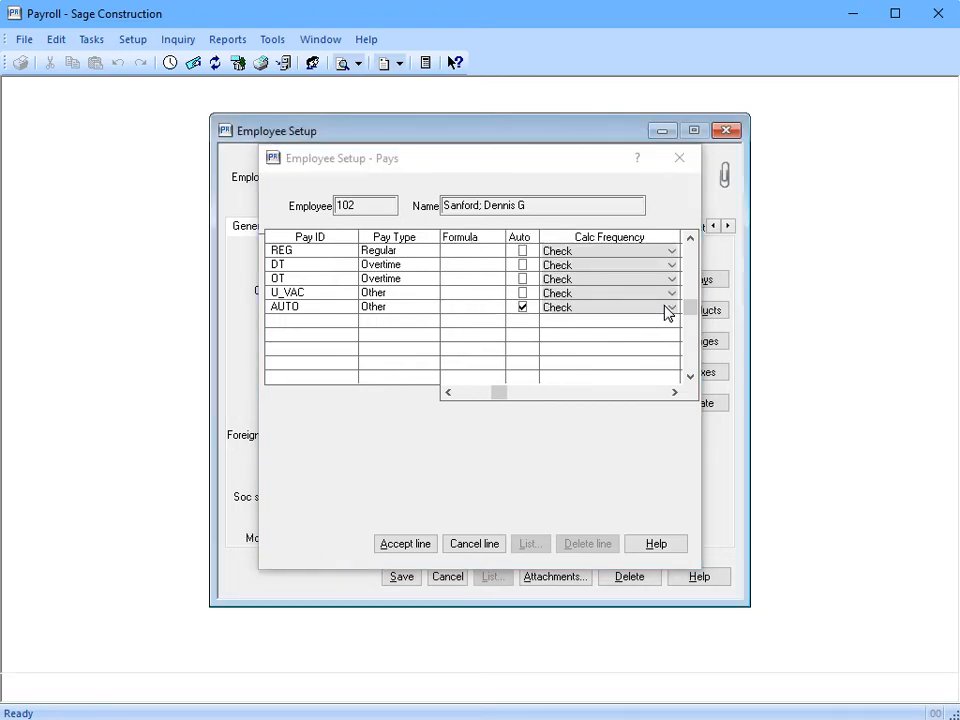
pyautogui.click(665, 308)
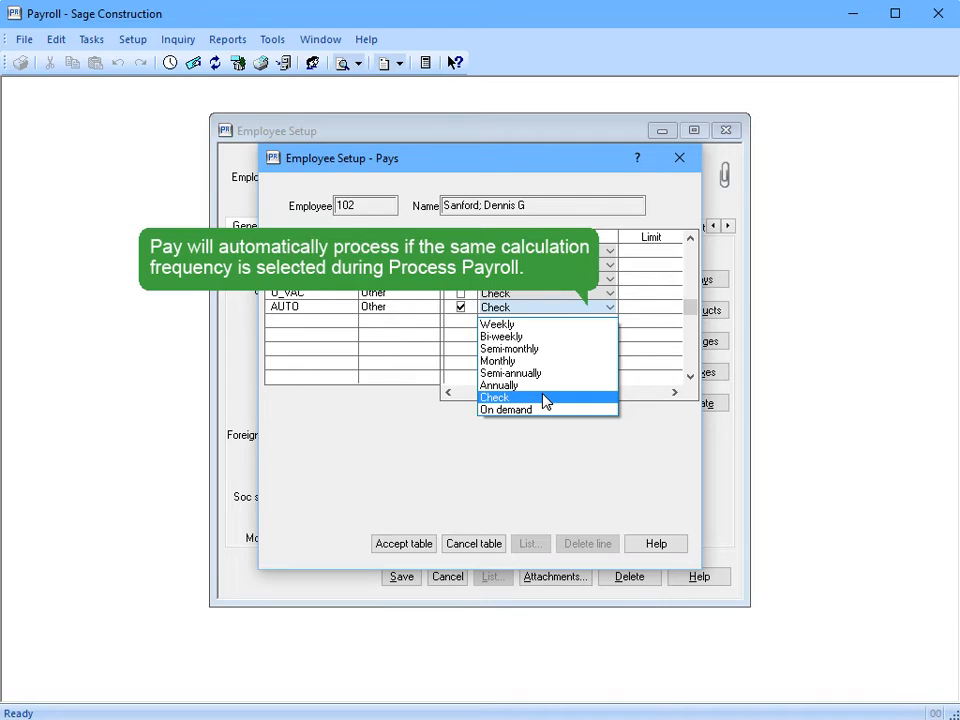
pyautogui.click(544, 397)
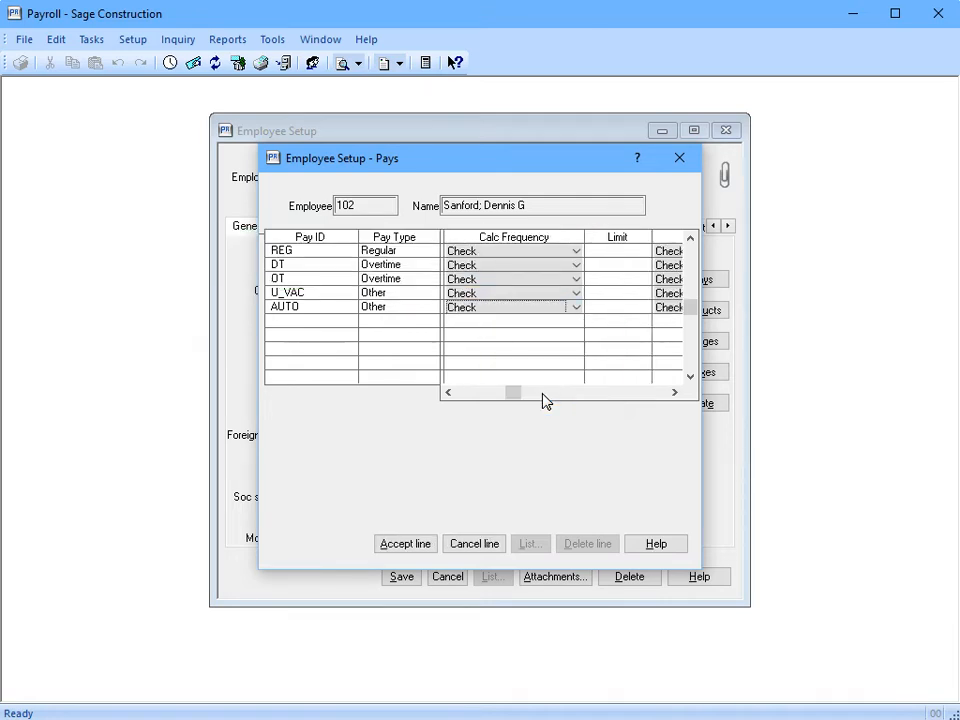
pyautogui.click(378, 542)
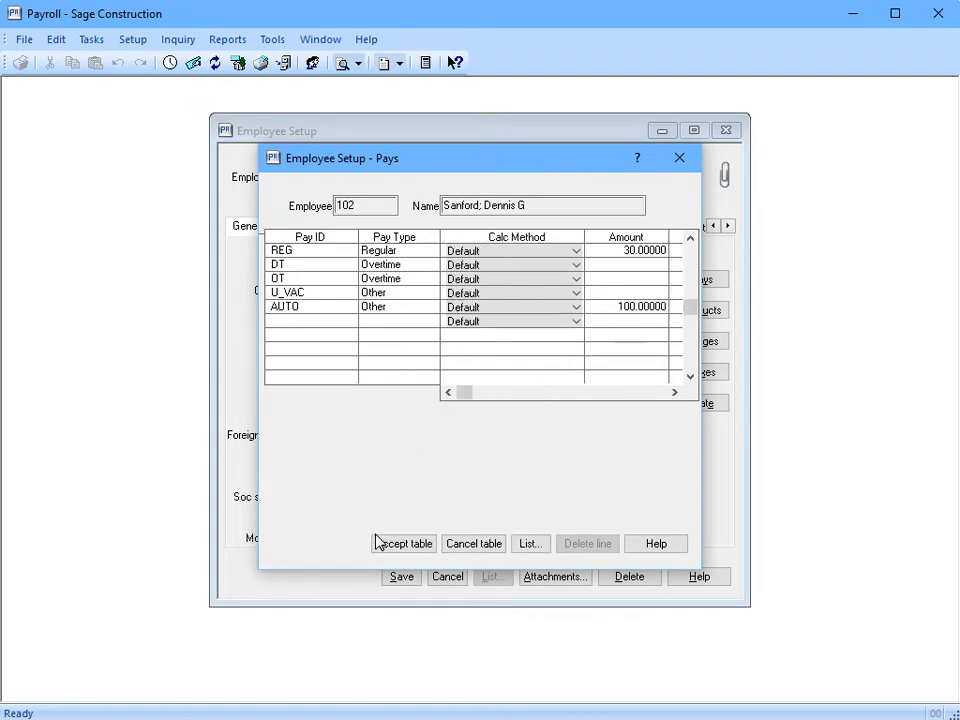
pyautogui.click(378, 542)
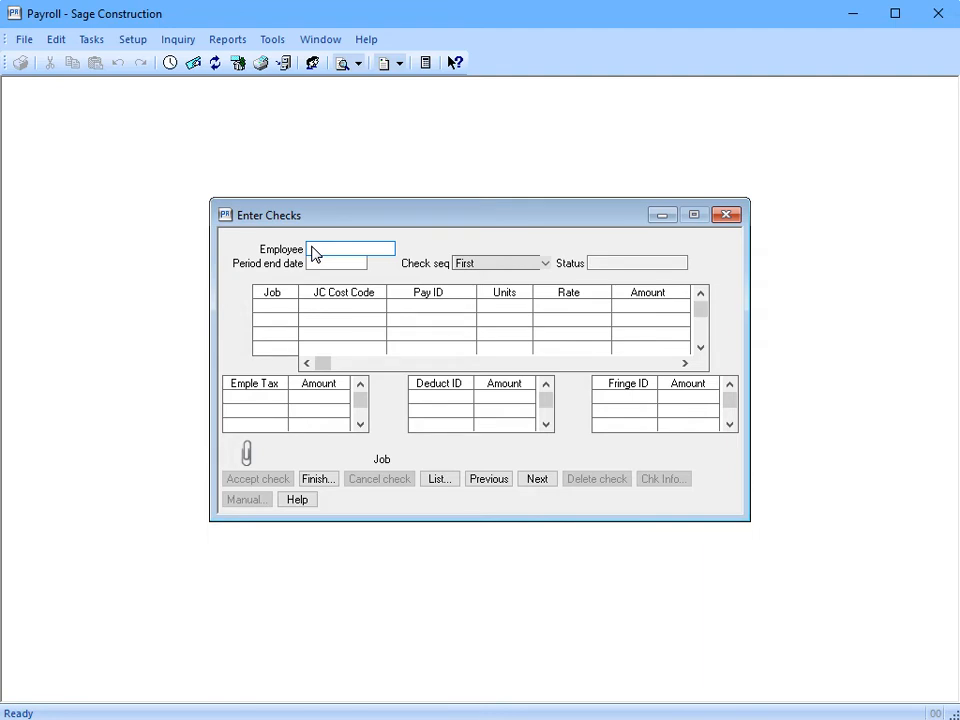
# Start a check for the employee by number with period end date 12/31 and check sequence Second
pyautogui.write('102')
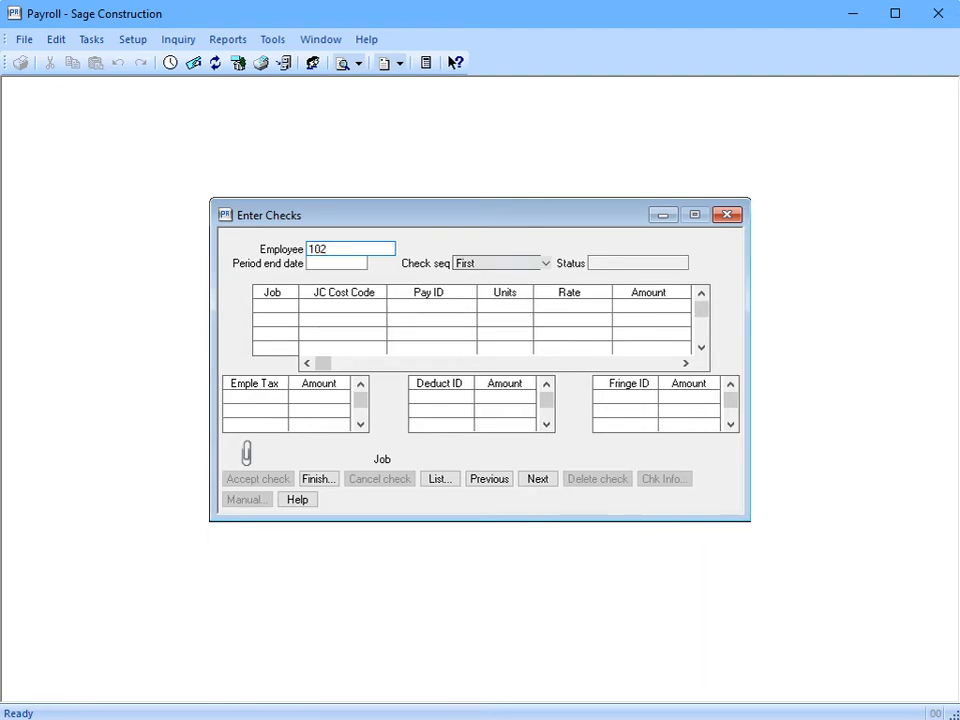
pyautogui.press('Tab')
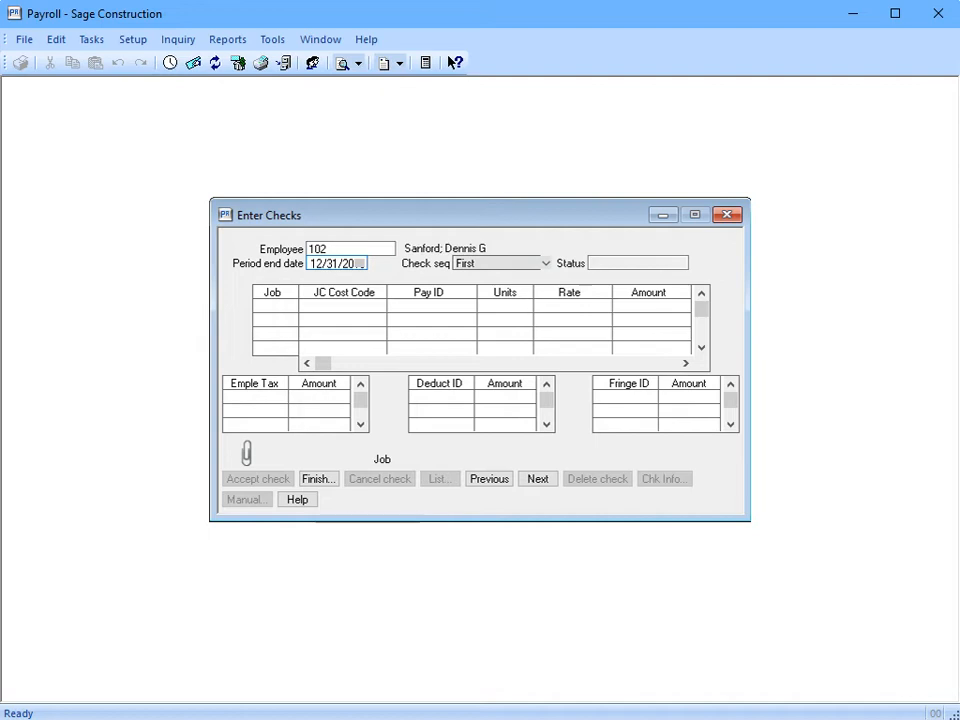
pyautogui.click(545, 266)
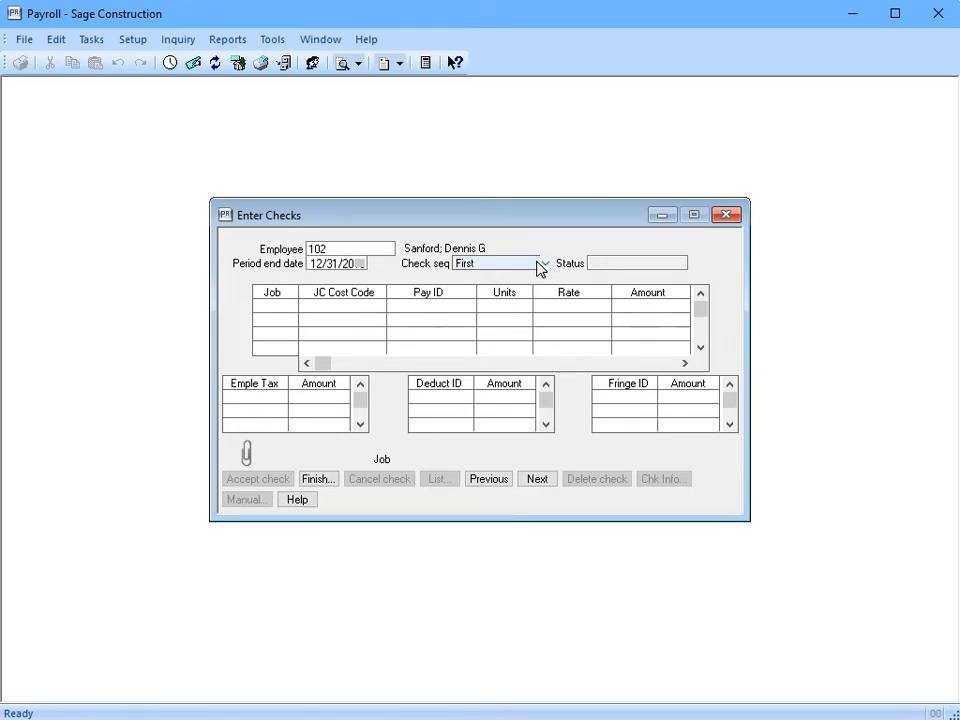
pyautogui.click(541, 265)
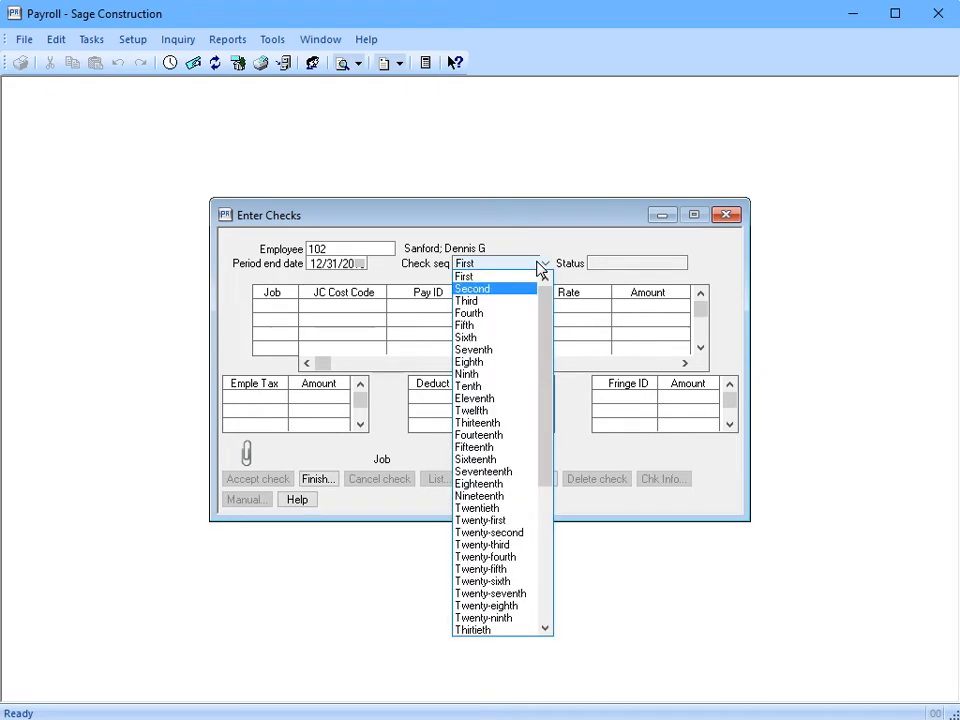
pyautogui.click(525, 290)
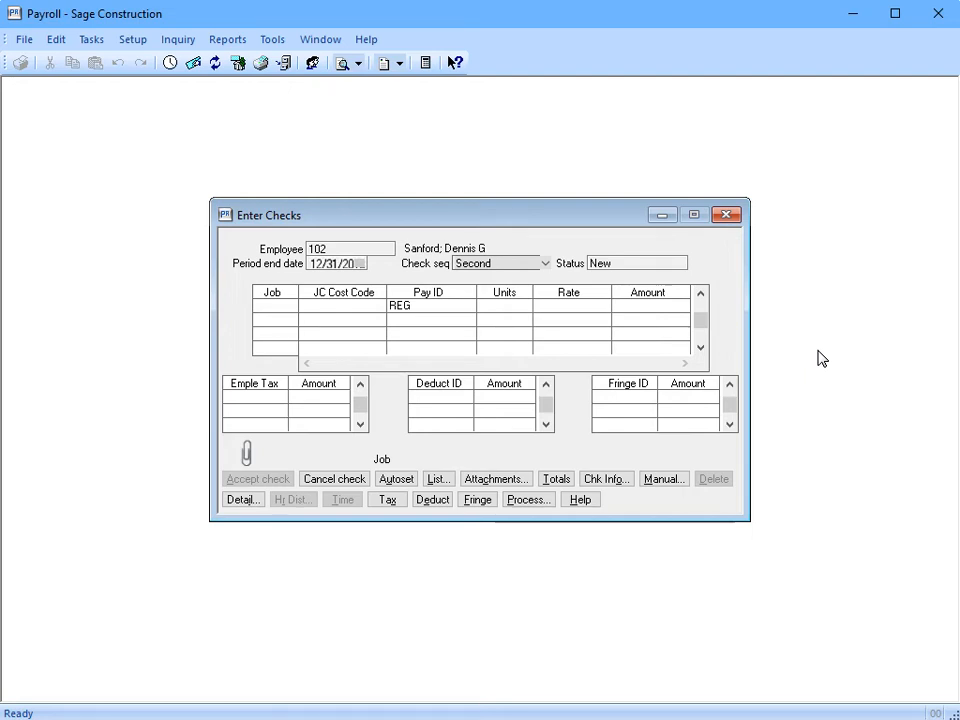
# Enter an AWARDS pay line with an amount of 1000 on the second check
pyautogui.write('AWARDS')
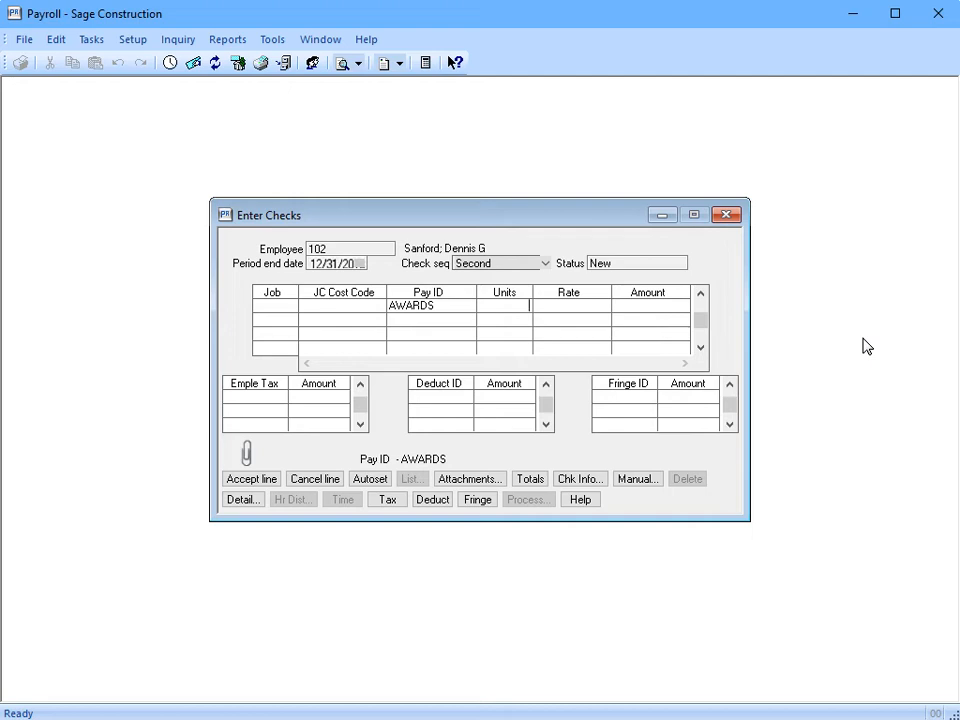
pyautogui.press('Tab')
pyautogui.press('Tab')
pyautogui.write('1000')
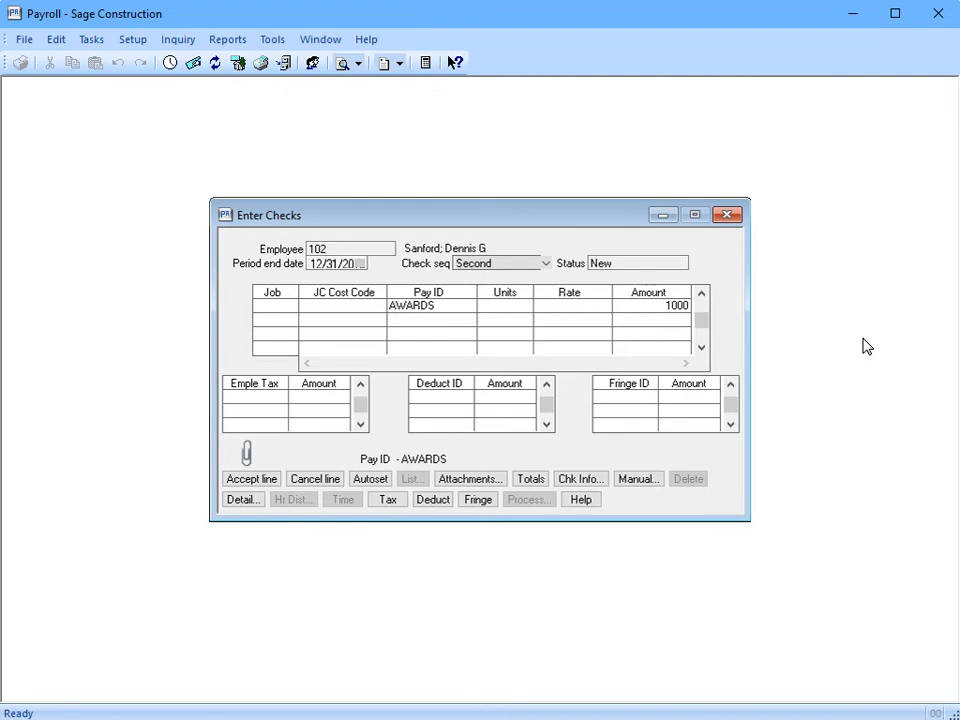
pyautogui.press('Return')
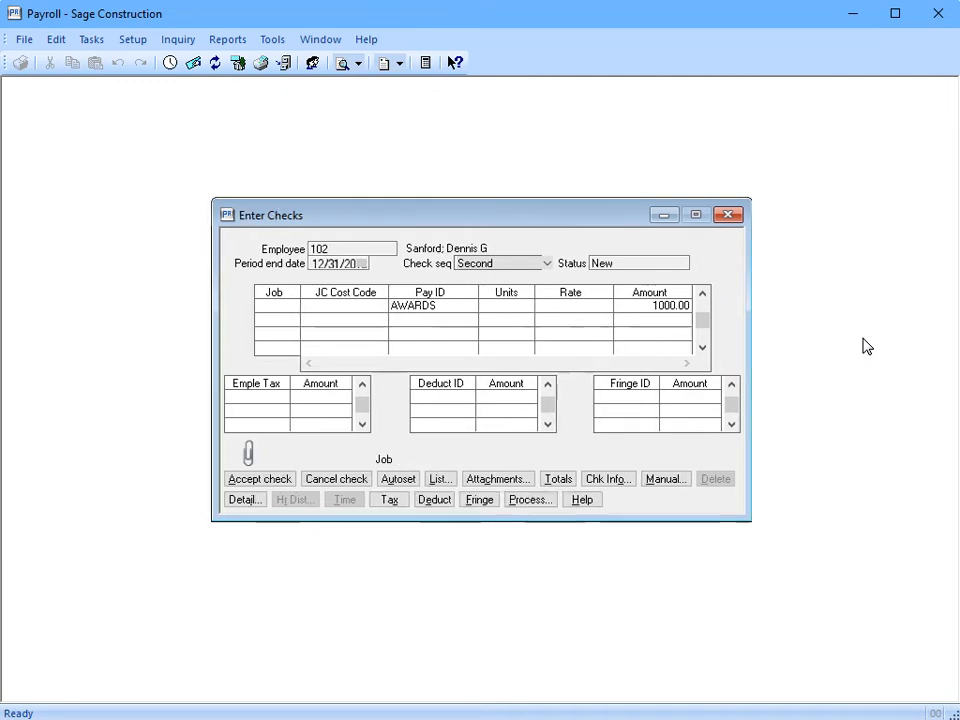
# Process the second check with the Check calculation frequency and dismiss the warning
pyautogui.click(546, 495)
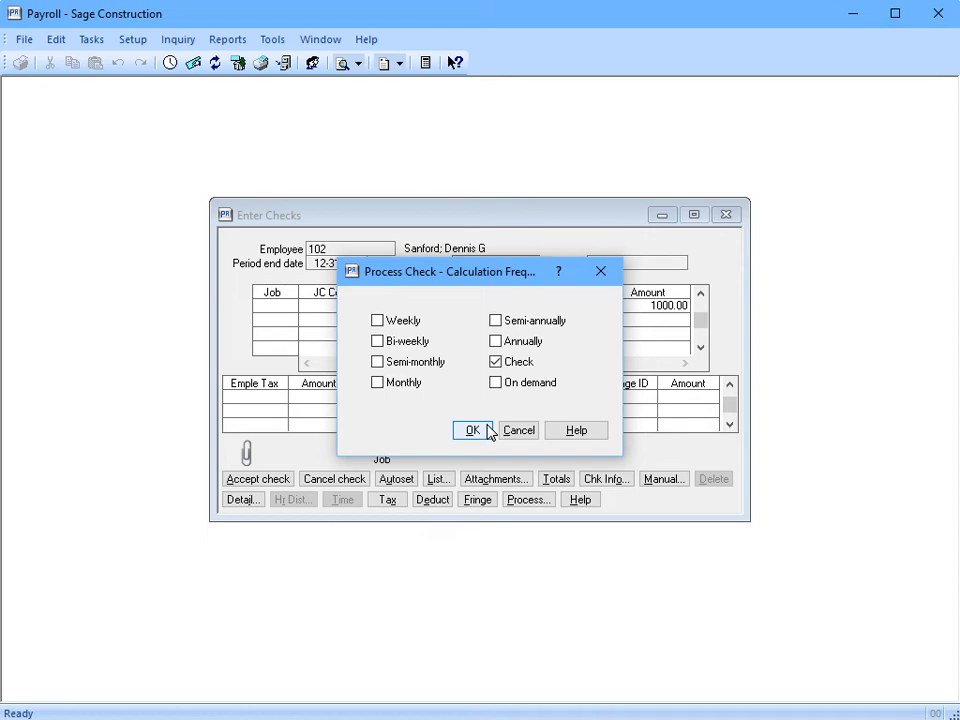
pyautogui.click(472, 430)
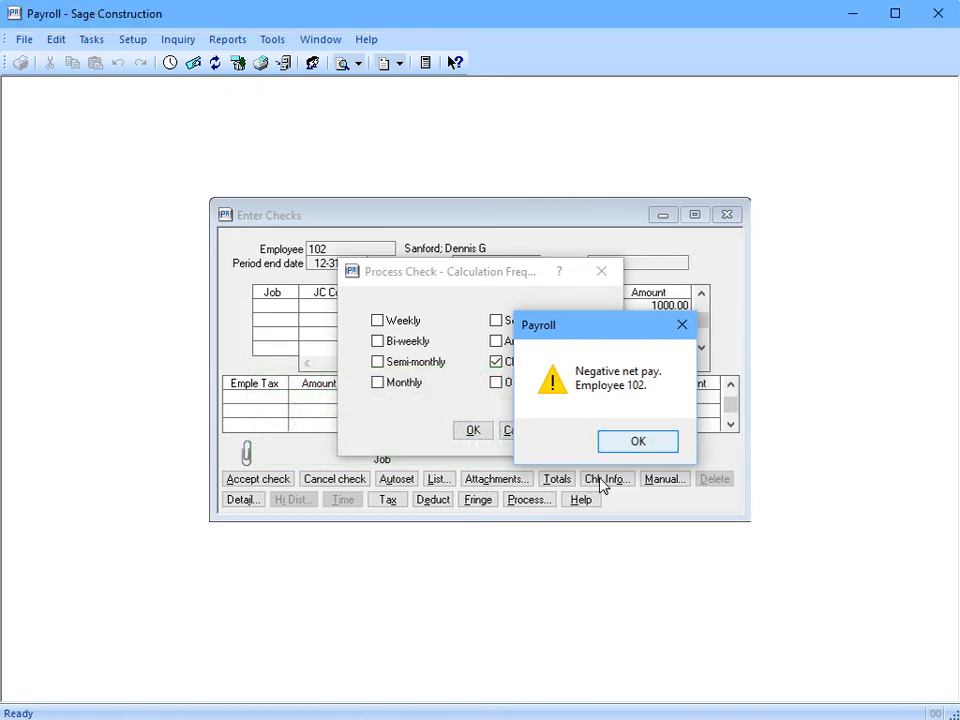
pyautogui.click(660, 443)
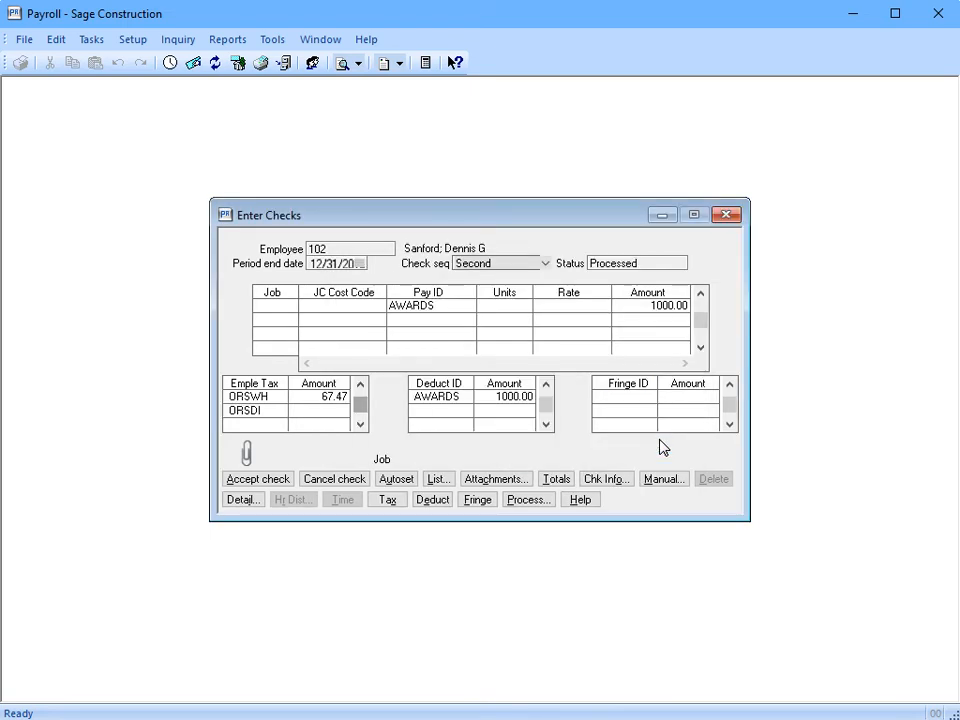
# Review the employee tax amounts on the AWARDS check and its check information, including the net pay
pyautogui.hotkey('alt', 'a')
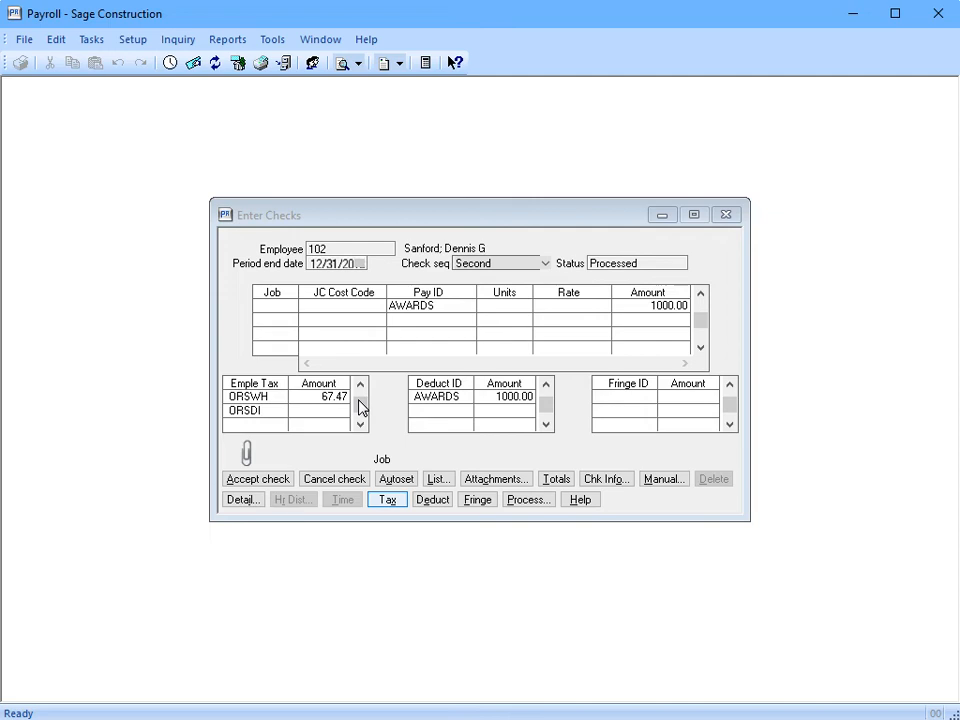
pyautogui.click(376, 497)
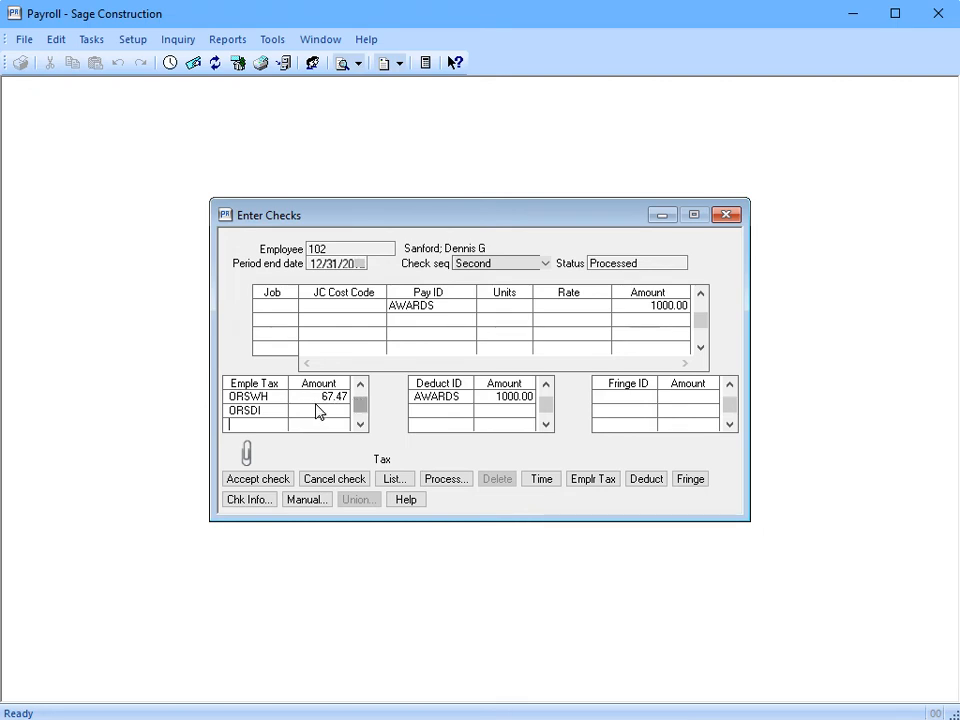
pyautogui.scroll(1, 315, 408)
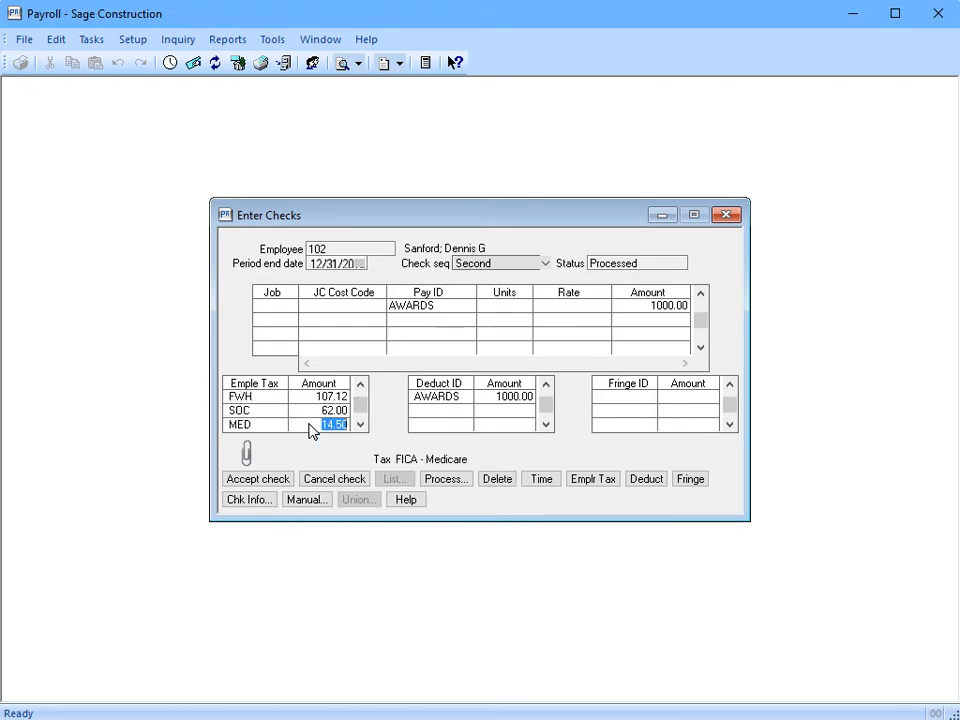
pyautogui.scroll(-1, 313, 431)
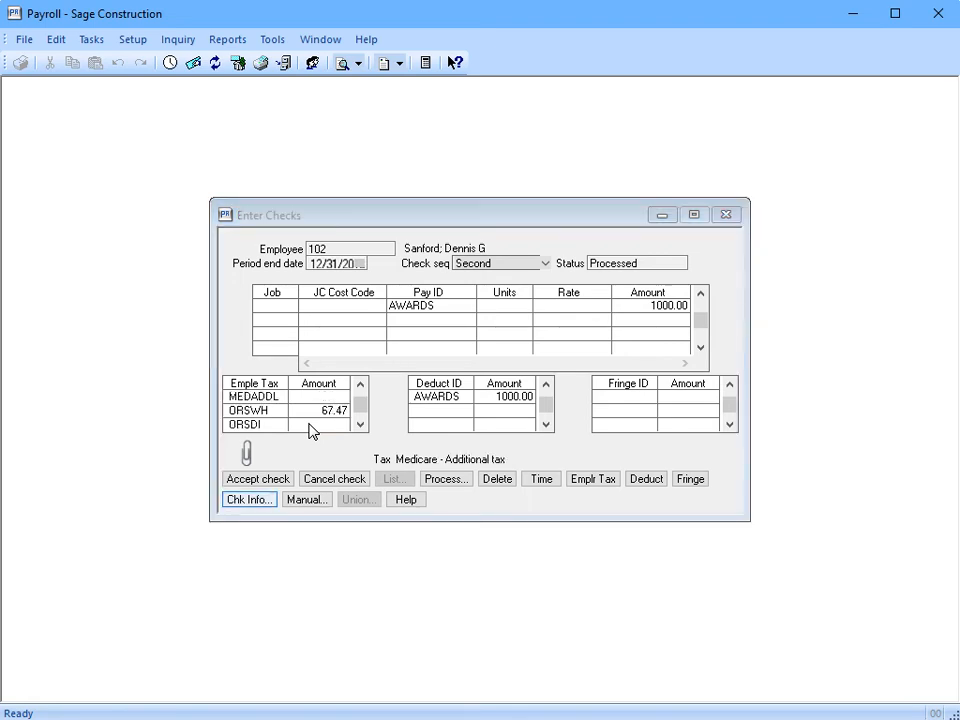
pyautogui.click(252, 500)
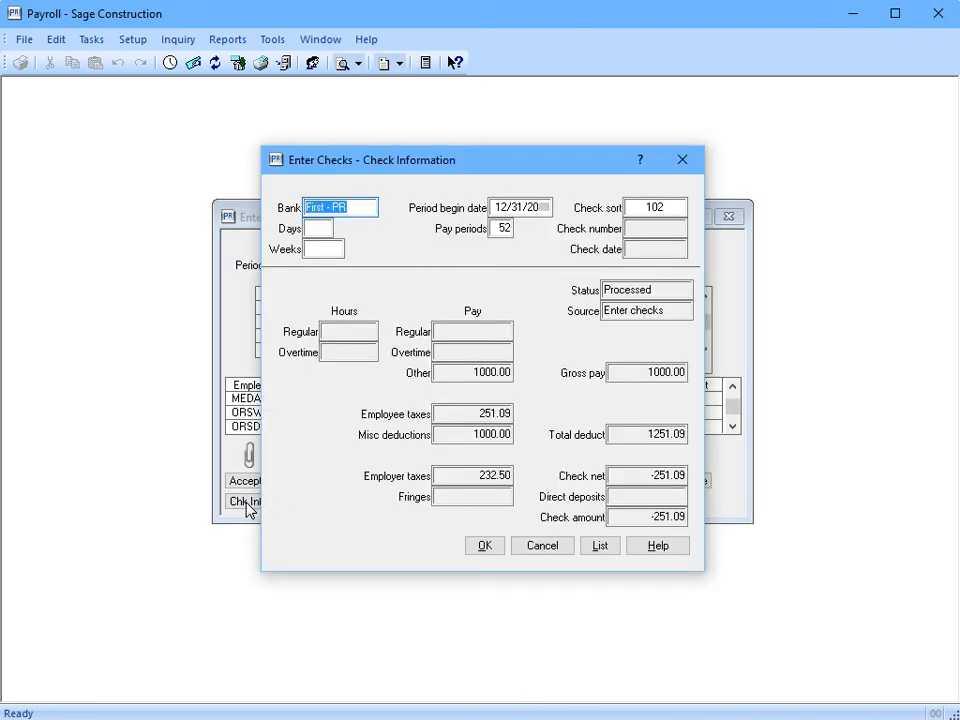
pyautogui.click(498, 546)
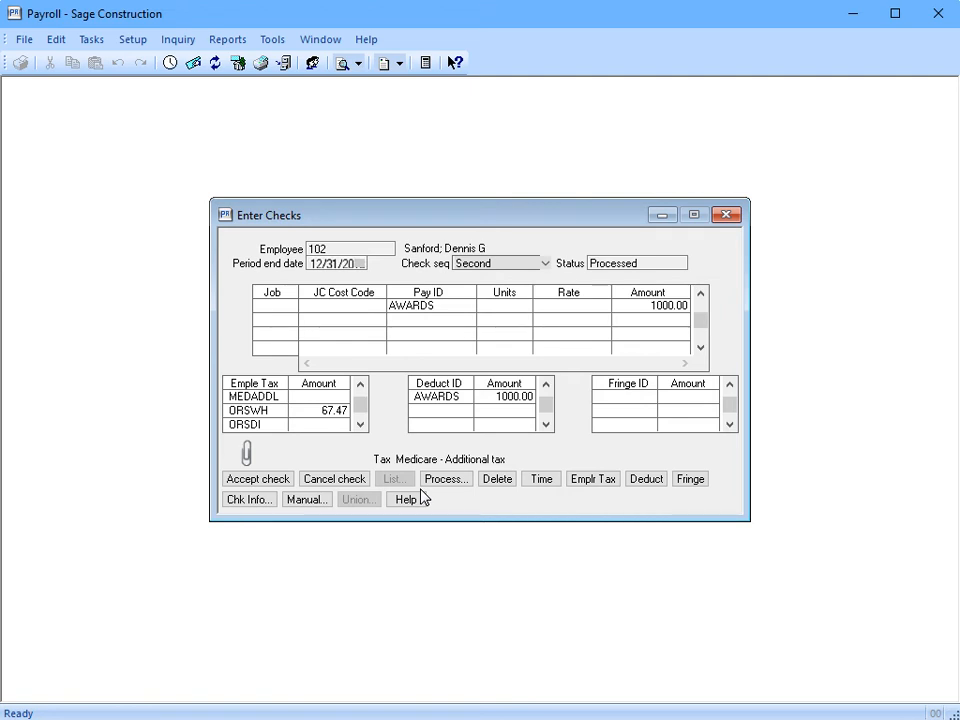
# Add a REIMB reimbursement pay line with an amount of 251.09 below the AWARDS line on the second check
pyautogui.hotkey('shift', 'Tab')
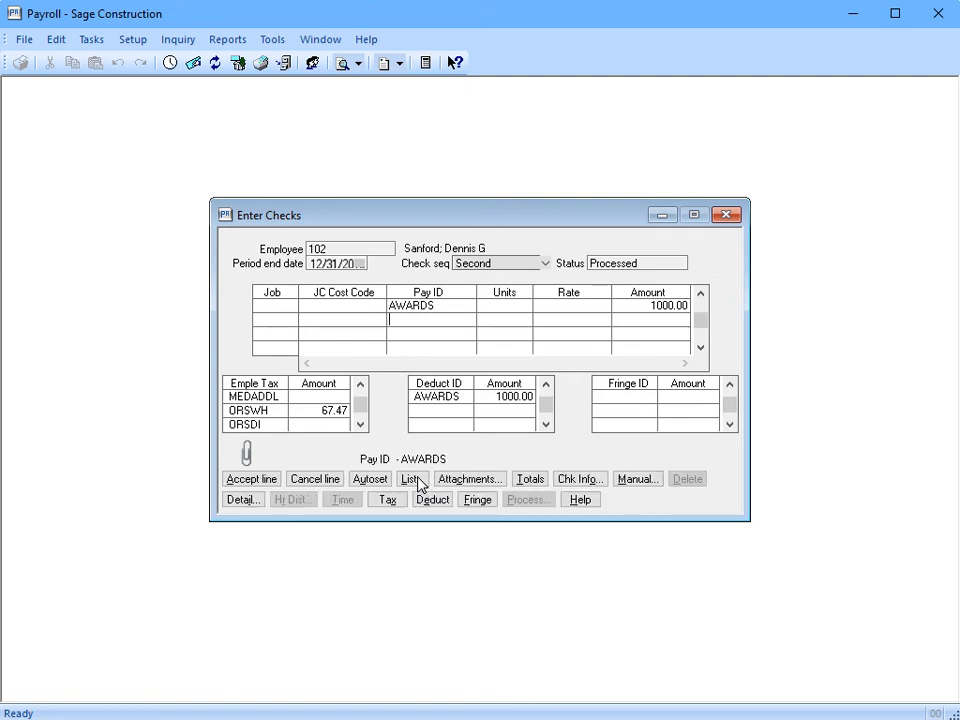
pyautogui.click(420, 479)
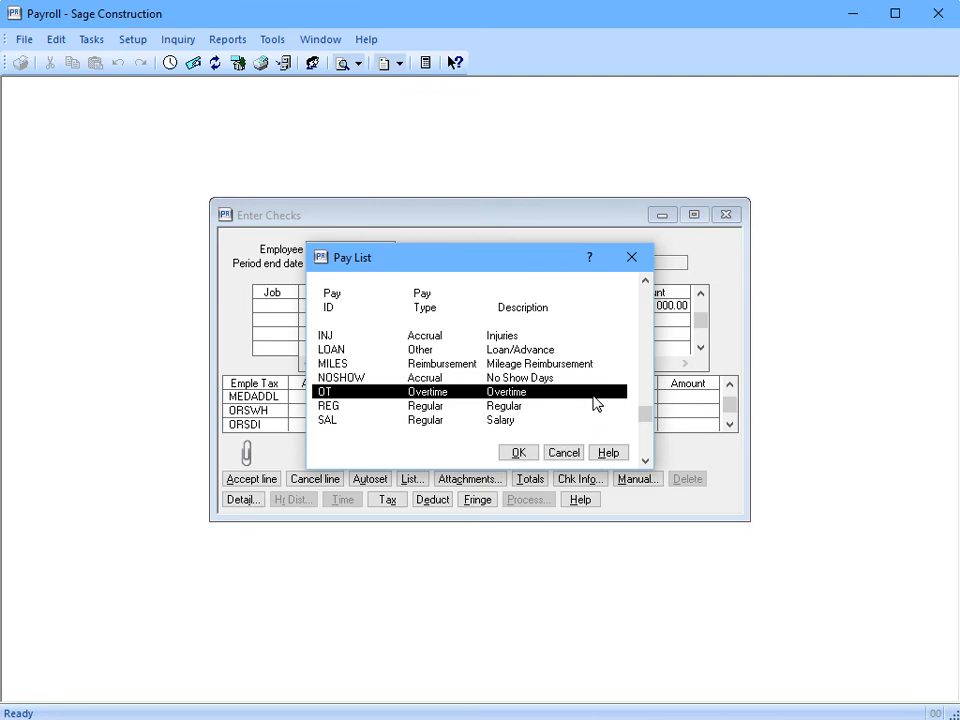
pyautogui.press('Down')
pyautogui.press('Down')
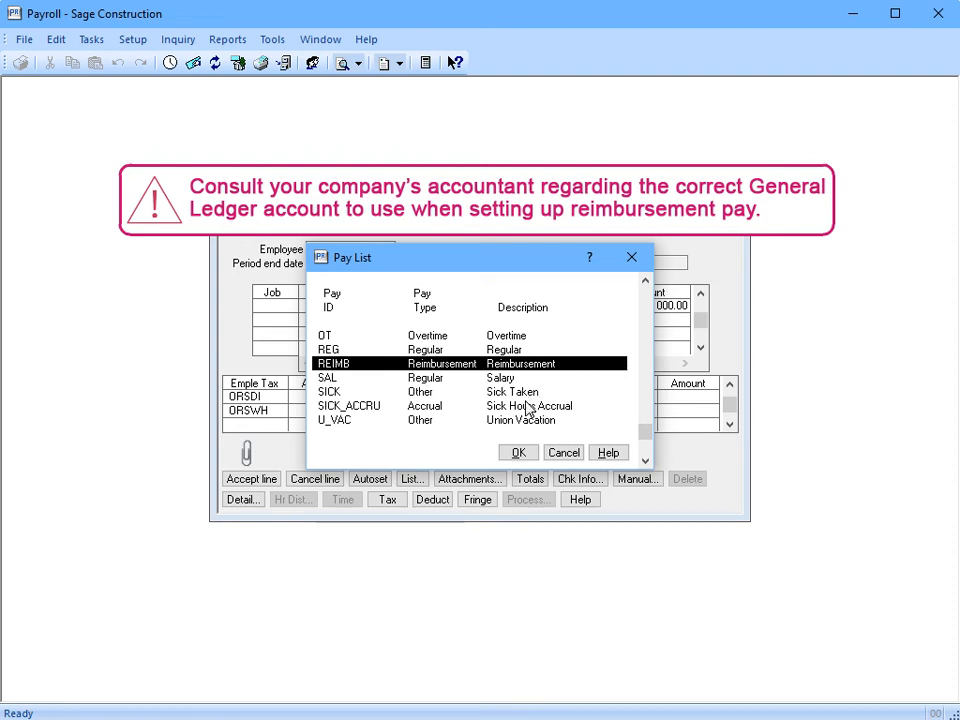
pyautogui.click(519, 449)
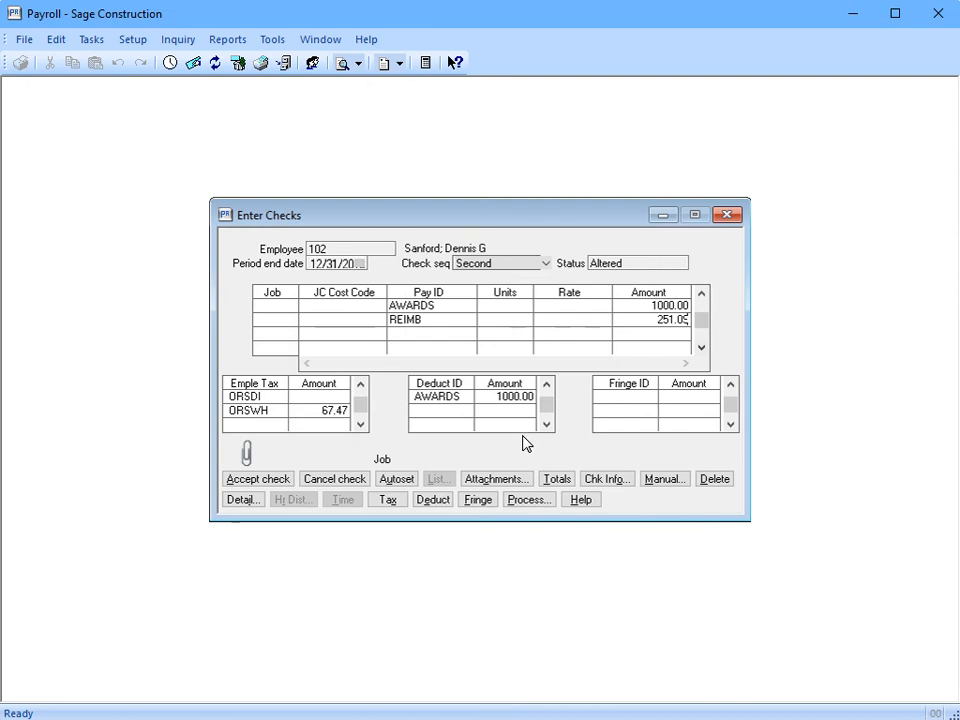
# Reprocess the check with the Check calculation frequency and review its pay totals and net in the check information
pyautogui.click(529, 508)
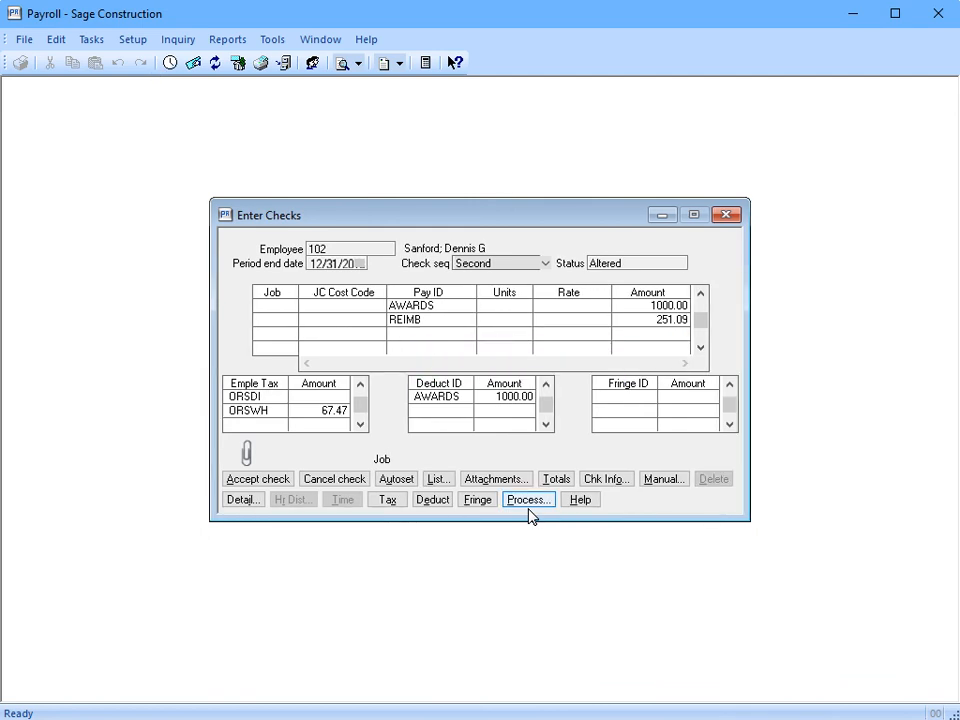
pyautogui.click(547, 500)
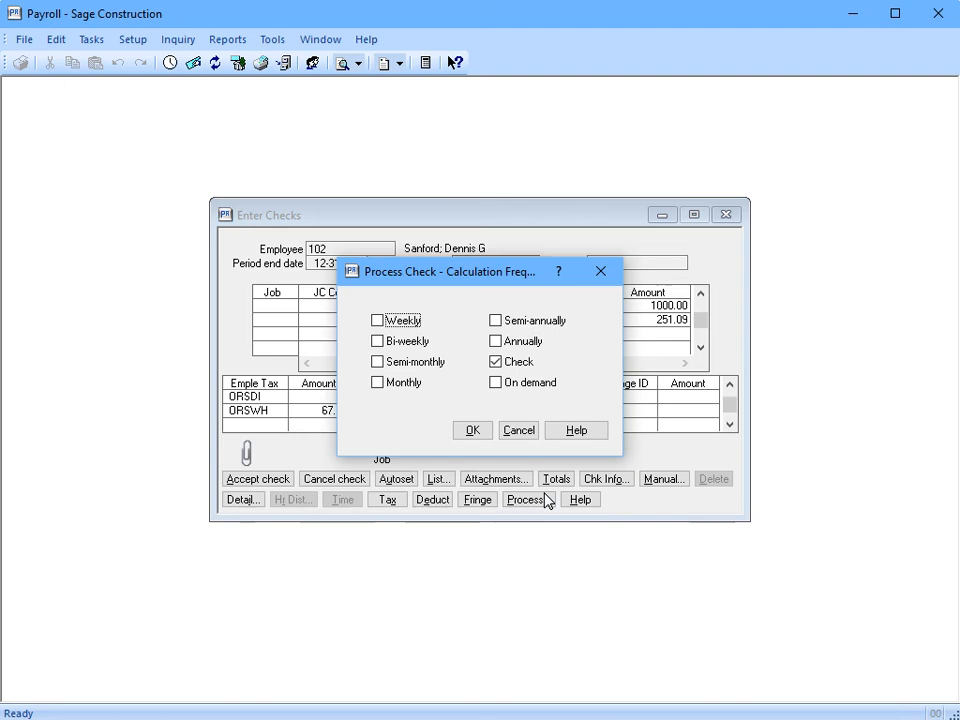
pyautogui.click(481, 432)
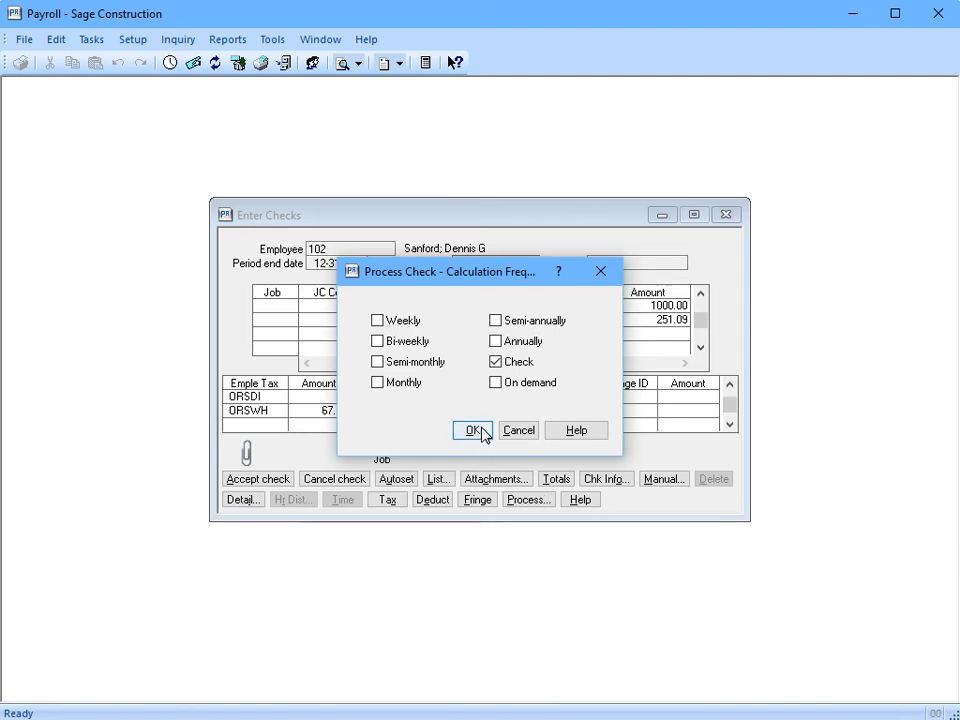
pyautogui.click(456, 429)
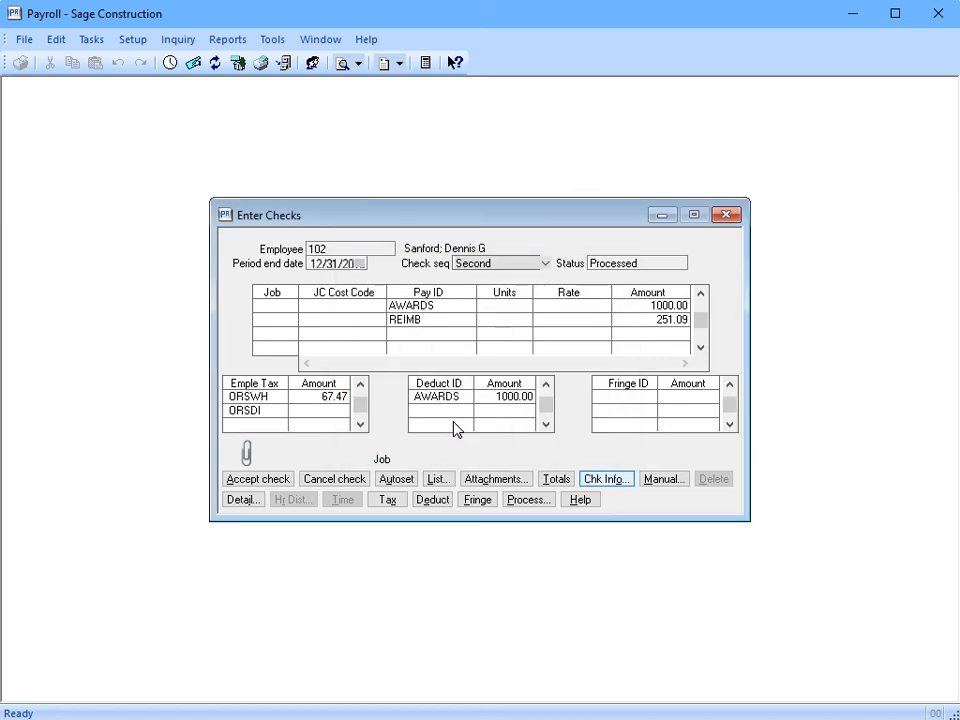
pyautogui.click(606, 479)
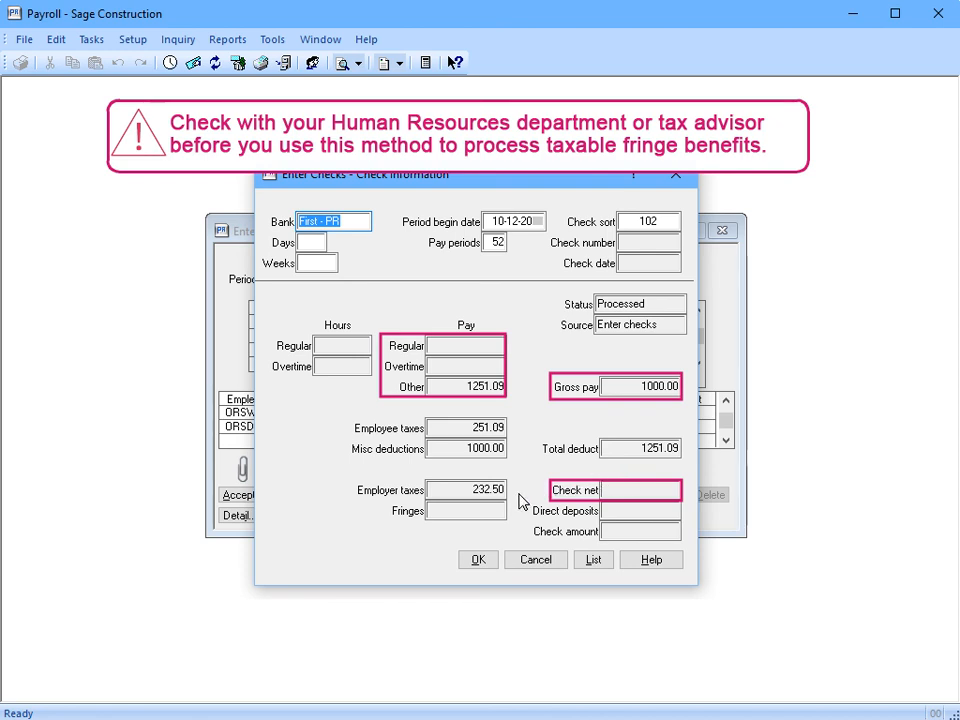
pyautogui.click(478, 560)
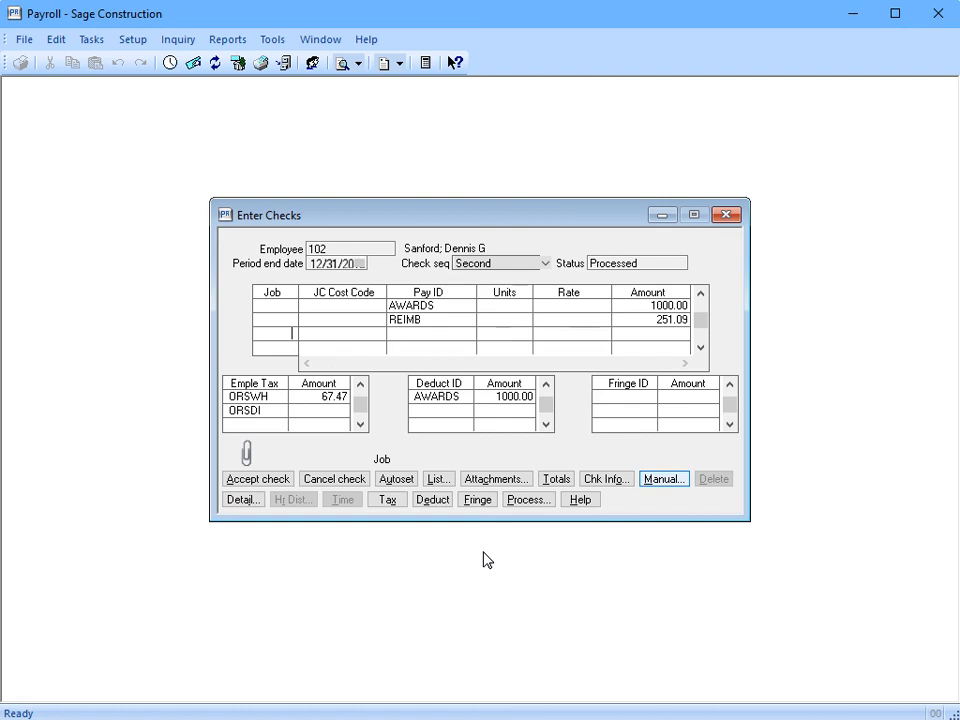
# Record the check as a manual check with number 99001 and check date 12/31/20xx, accepting it and finishing check entry
pyautogui.click(663, 479)
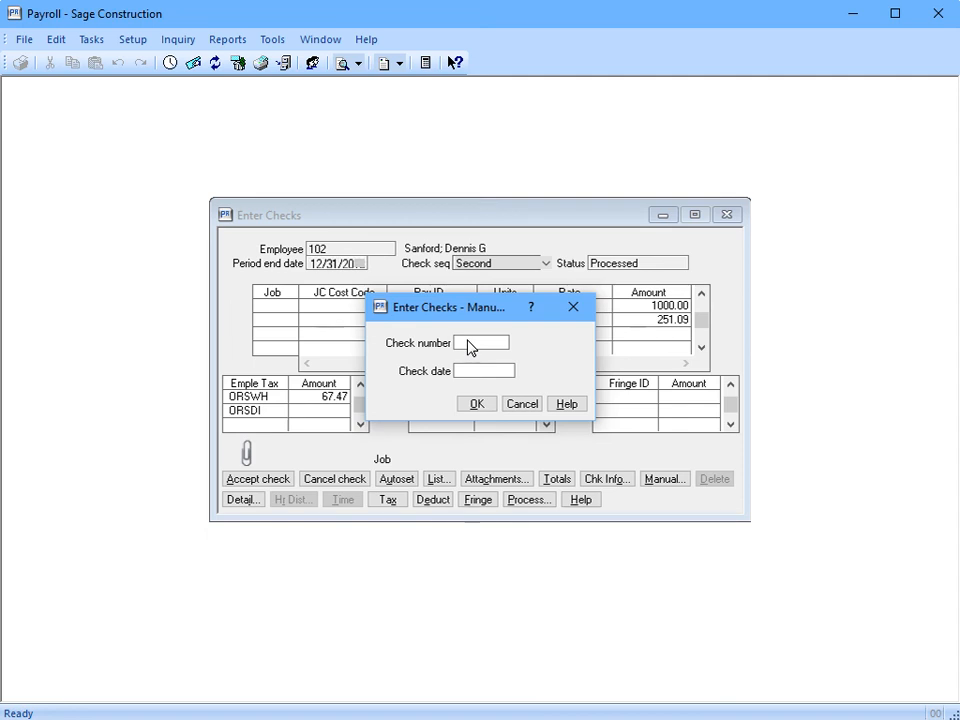
pyautogui.write('99001')
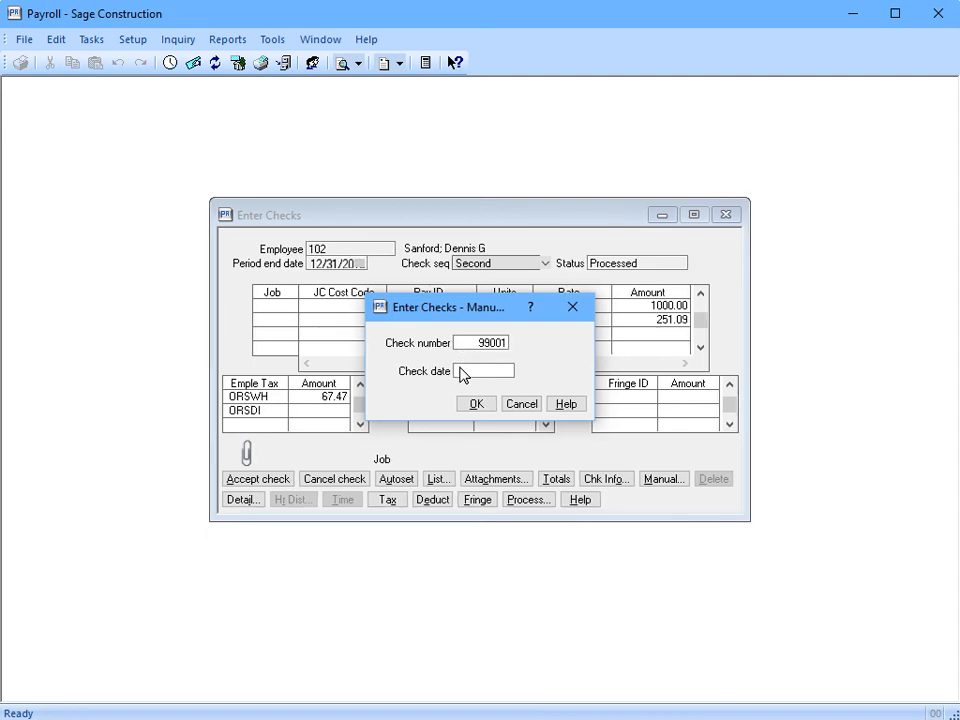
pyautogui.write('12/31/20xx')
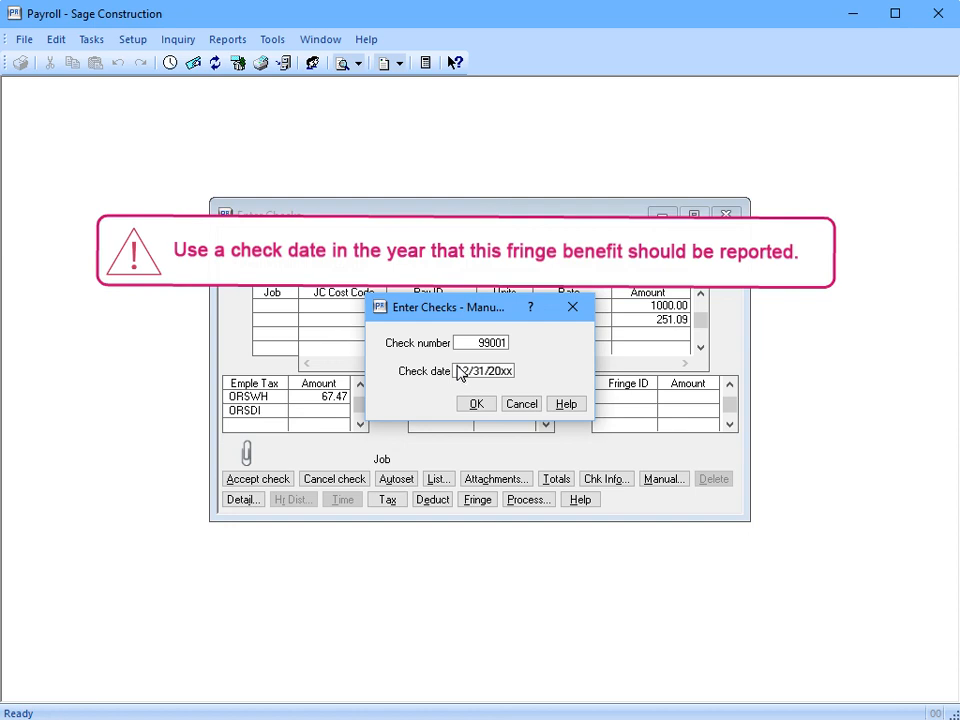
pyautogui.press('Return')
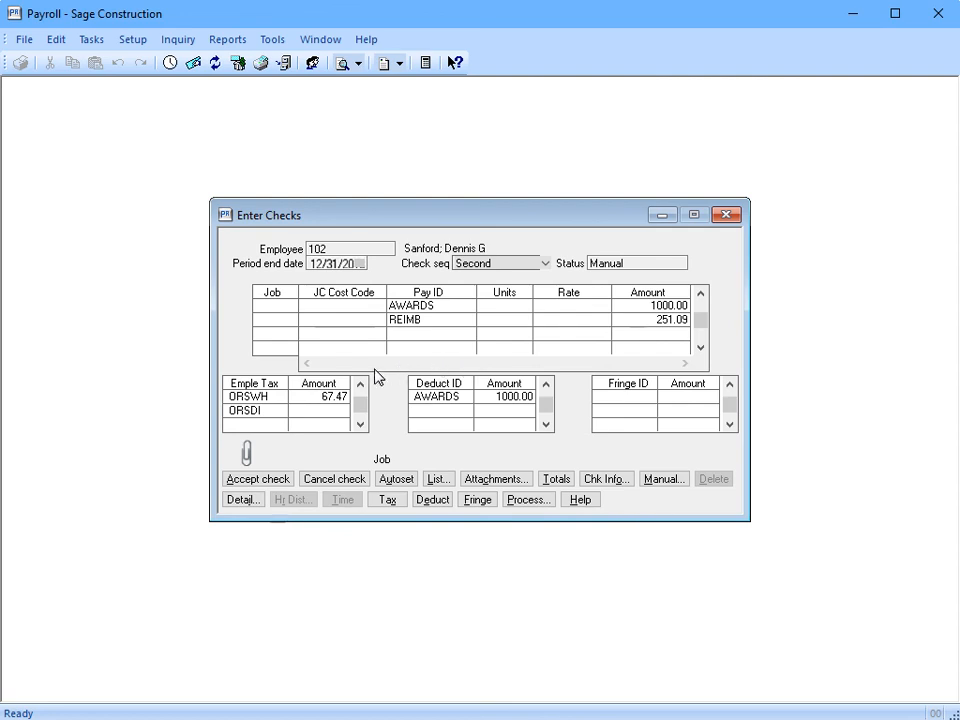
pyautogui.click(287, 477)
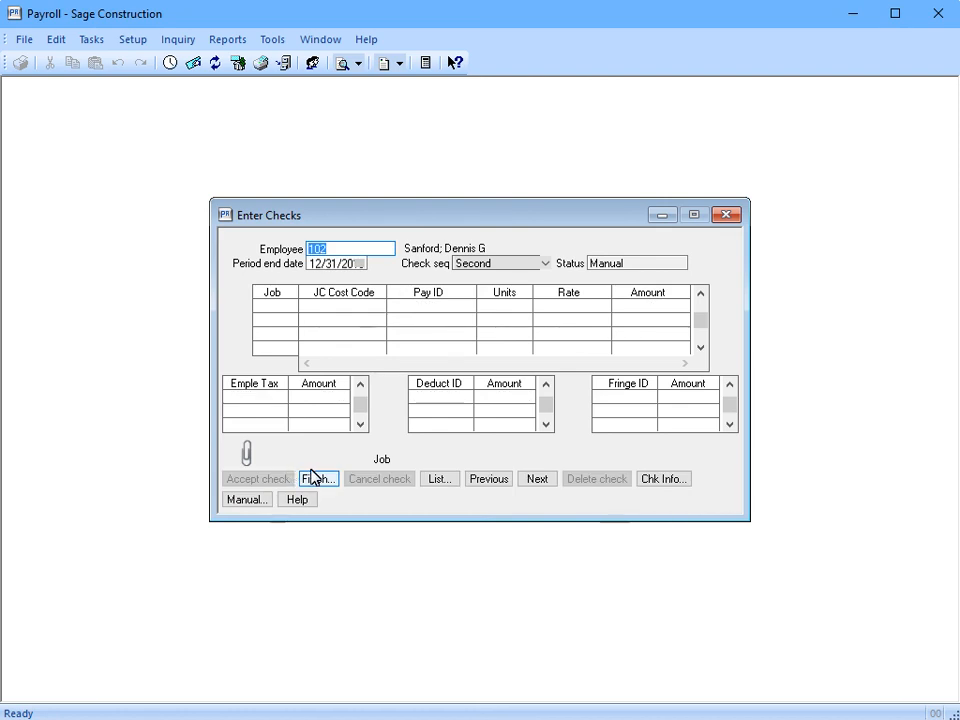
pyautogui.click(331, 477)
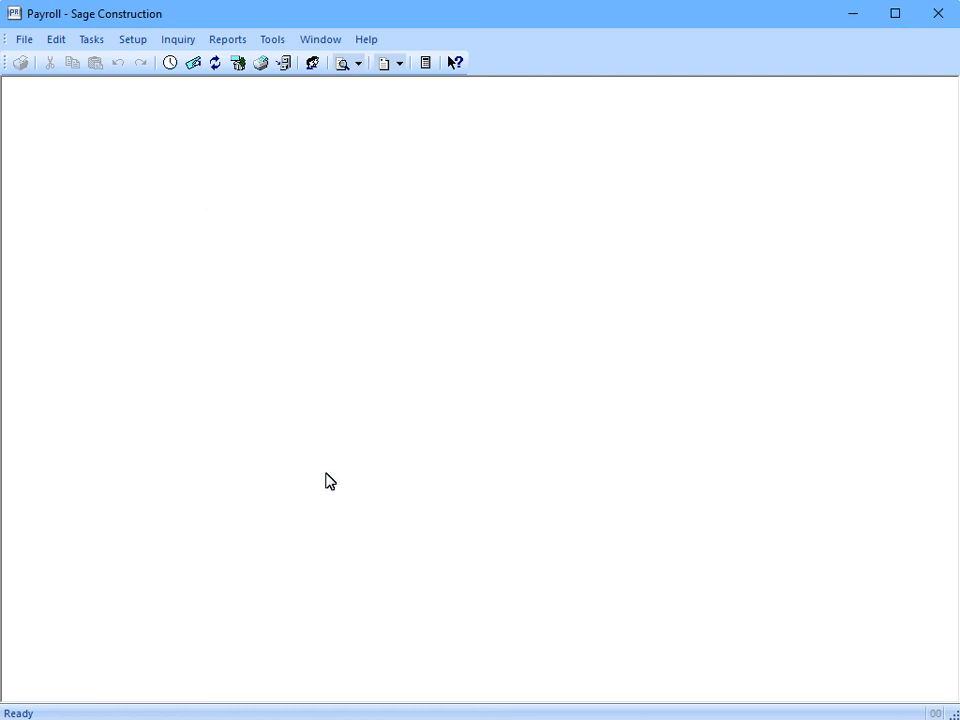